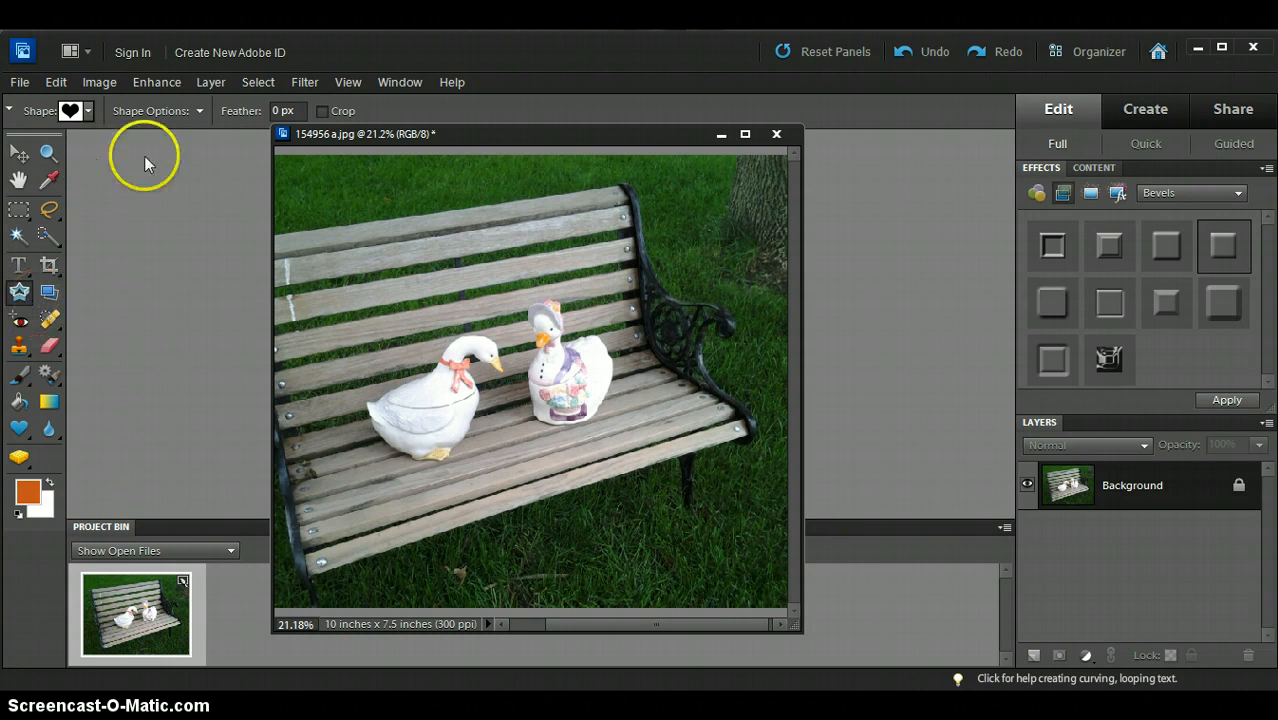
Load the All Elements Shapes set into the Cookie Cutter shape picker and enlarge the picker to show more shapes
left_click(88, 111)
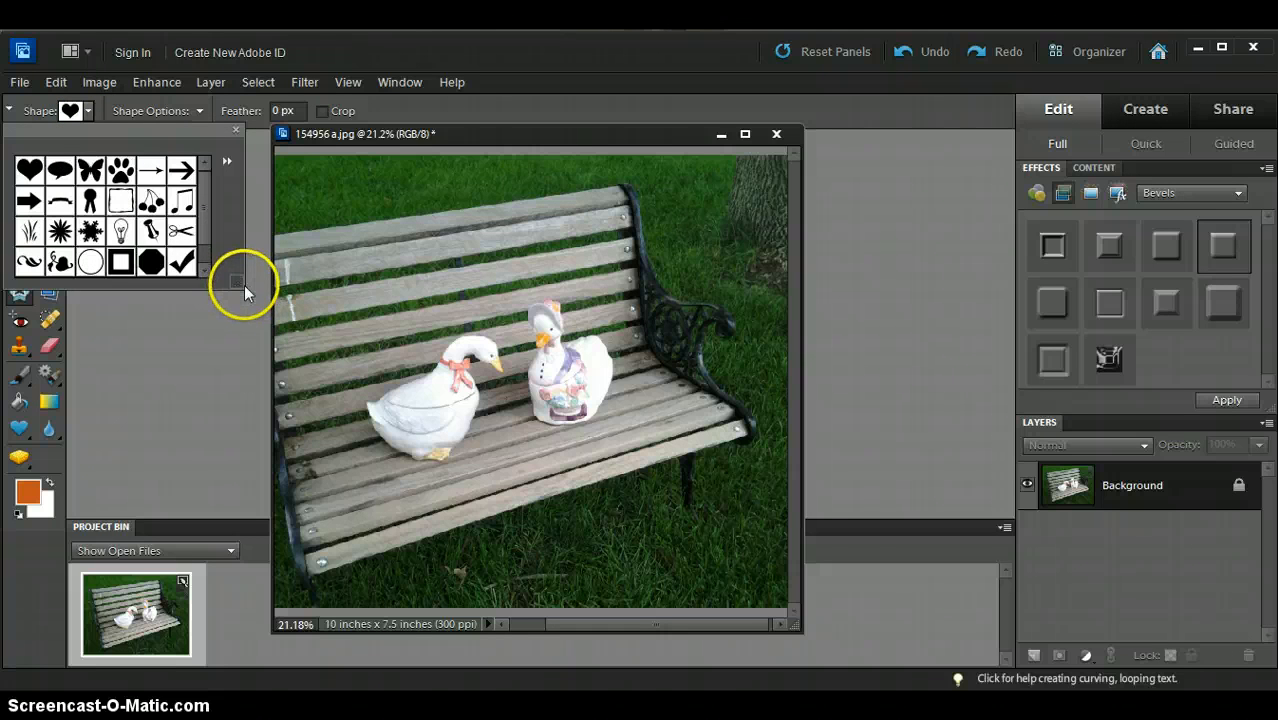
left_click_drag(244, 289, 280, 342)
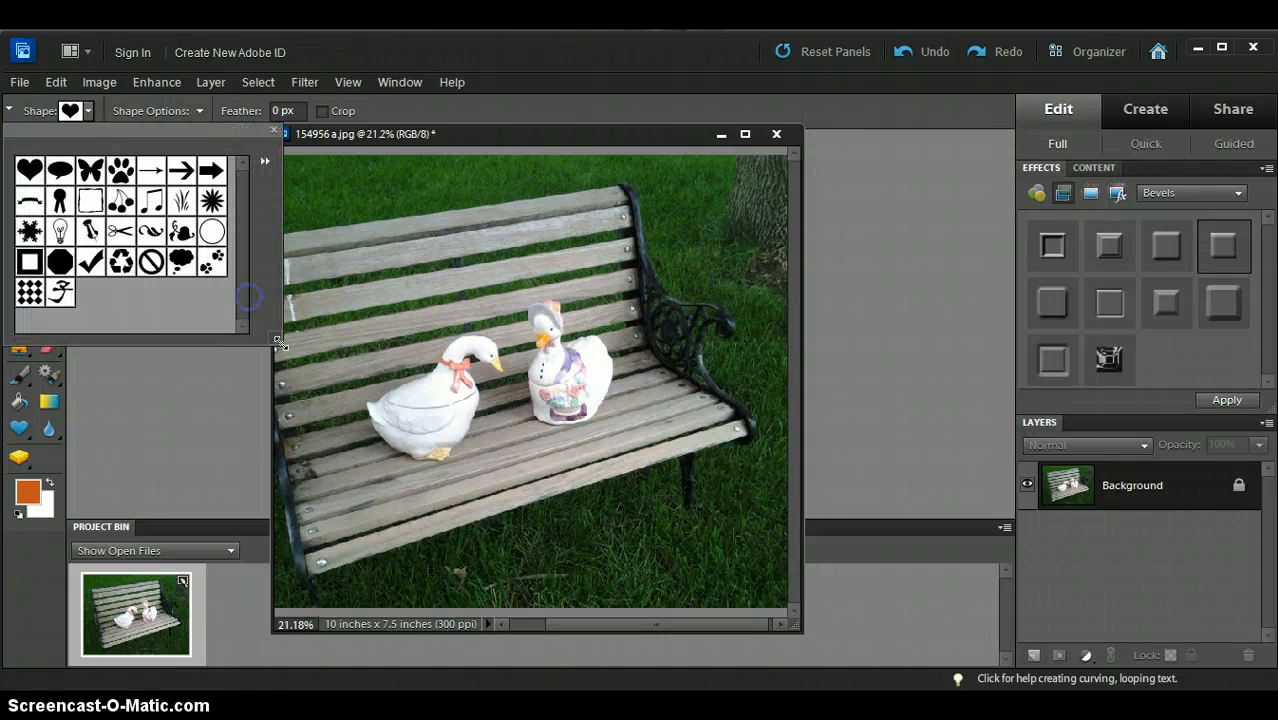
left_click(265, 162)
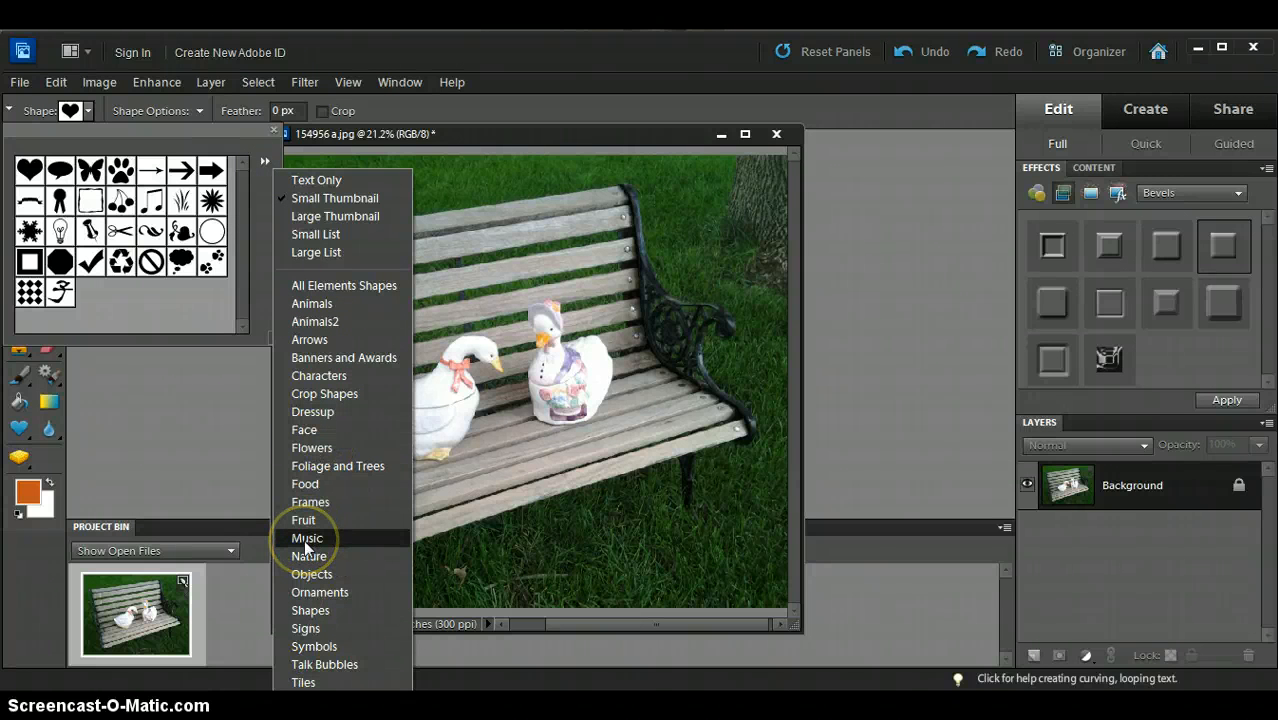
left_click(348, 287)
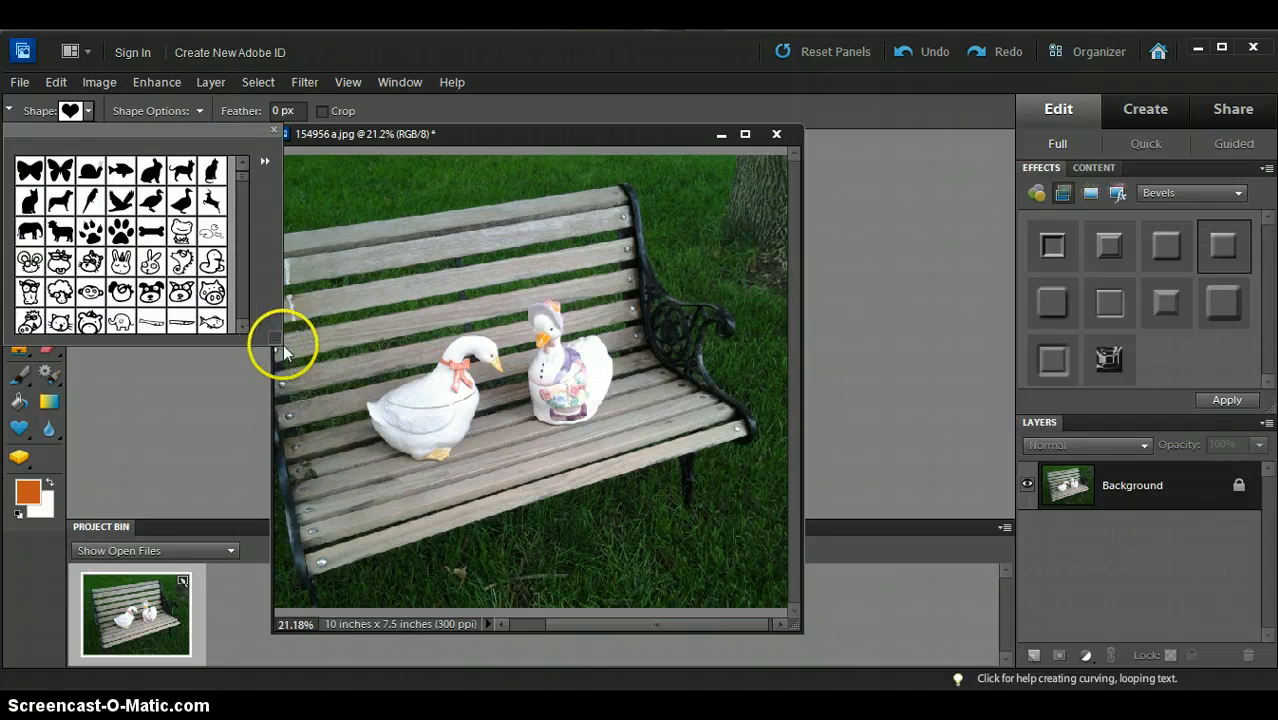
left_click_drag(281, 343, 726, 616)
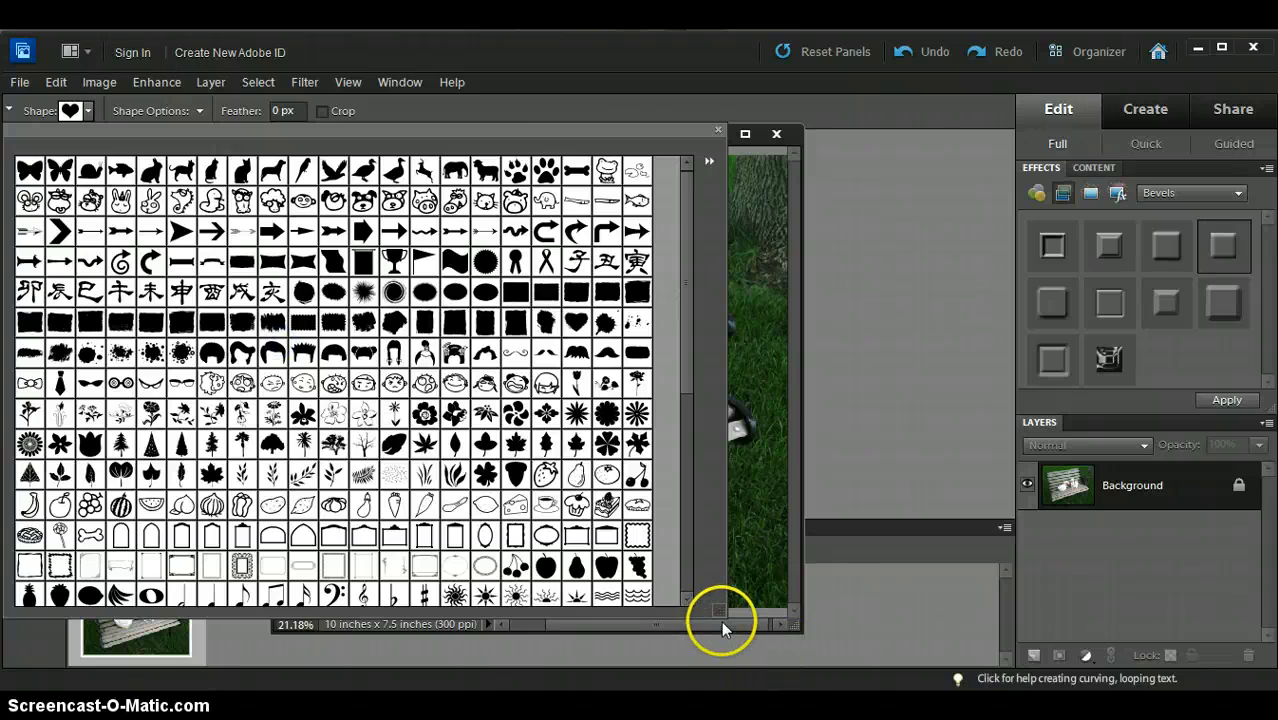
left_click(729, 625)
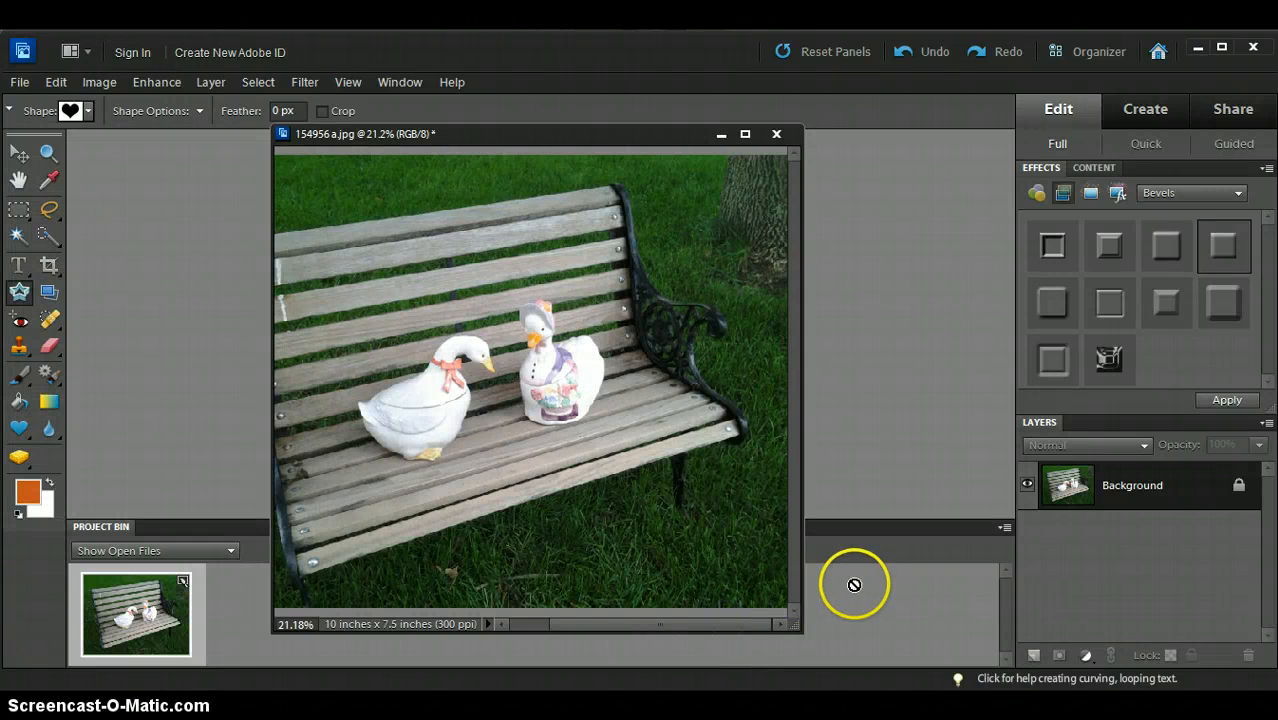
Reopen the shape picker, move it clear of the toolbox, and widen both the image window and the picker
left_click(88, 113)
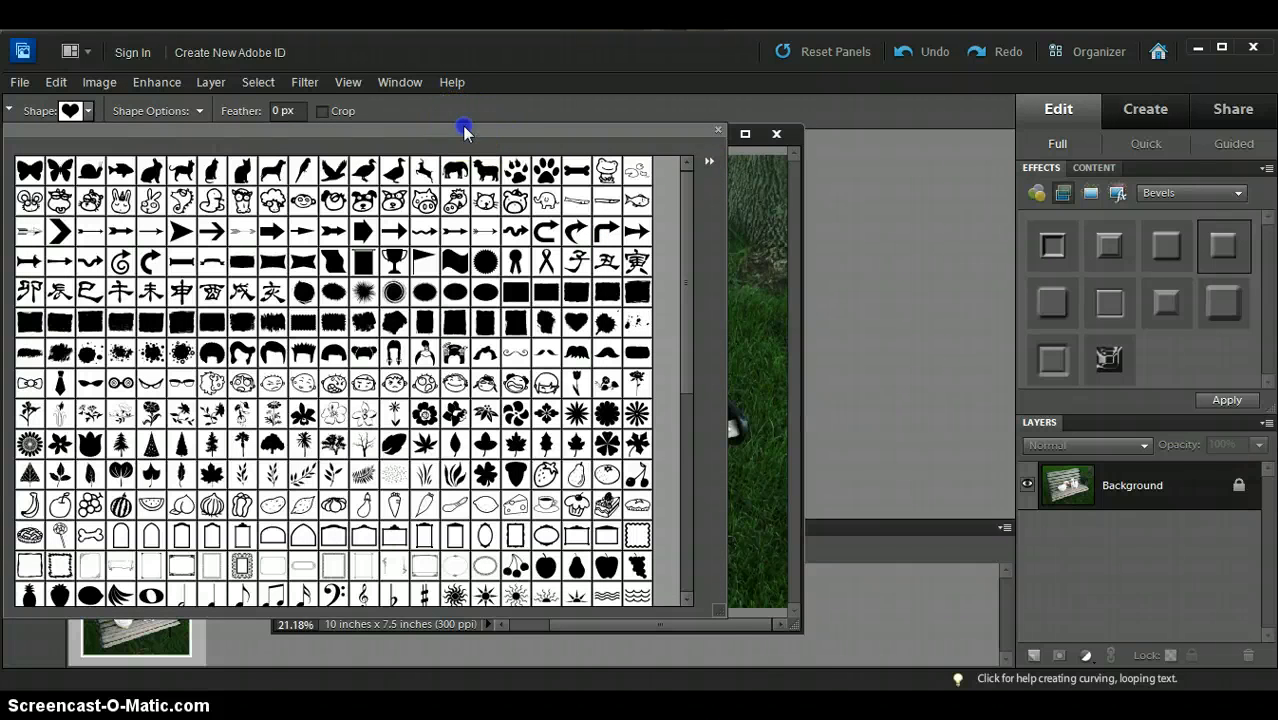
left_click_drag(463, 128, 531, 135)
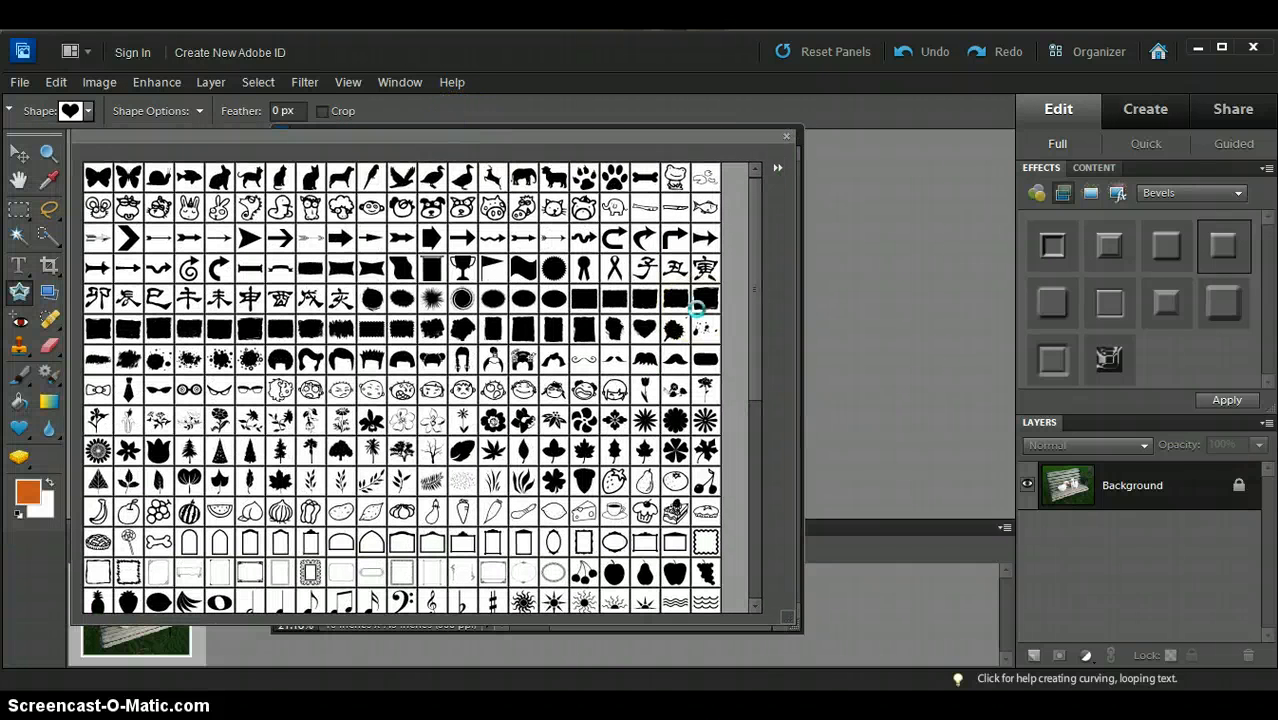
left_click_drag(788, 617, 805, 633)
left_click_drag(805, 490, 992, 503)
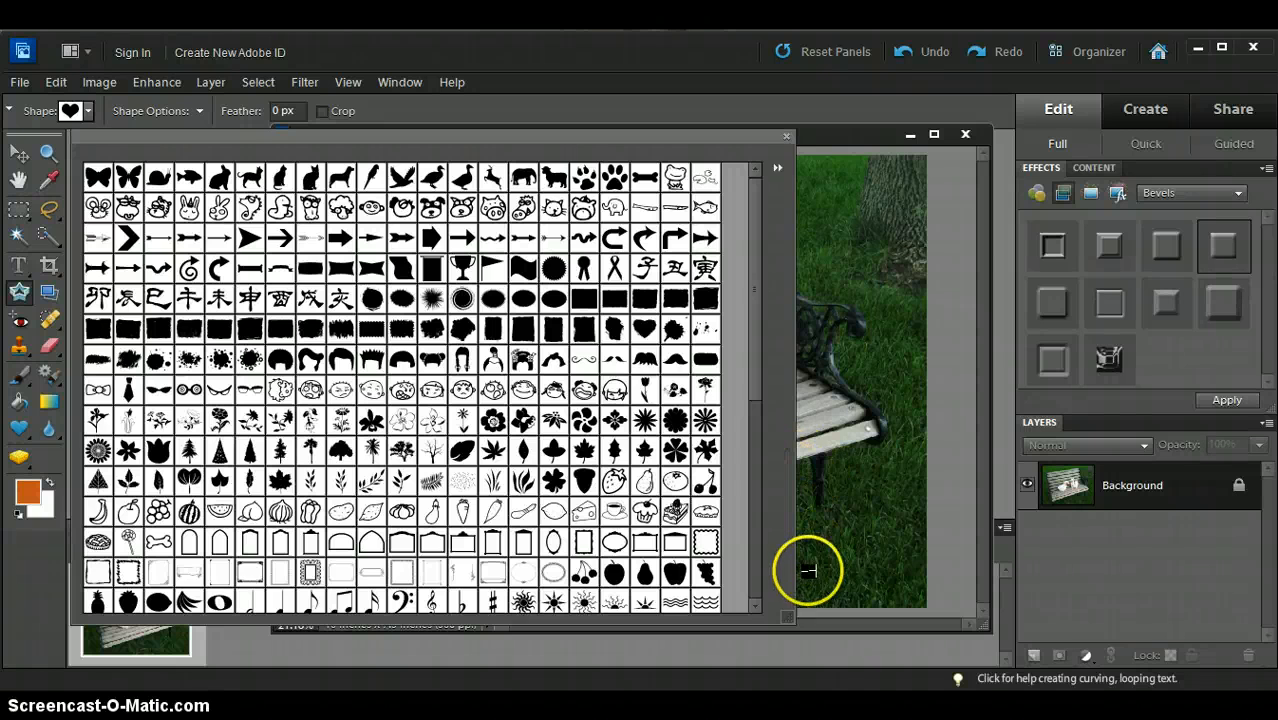
left_click_drag(790, 621, 977, 638)
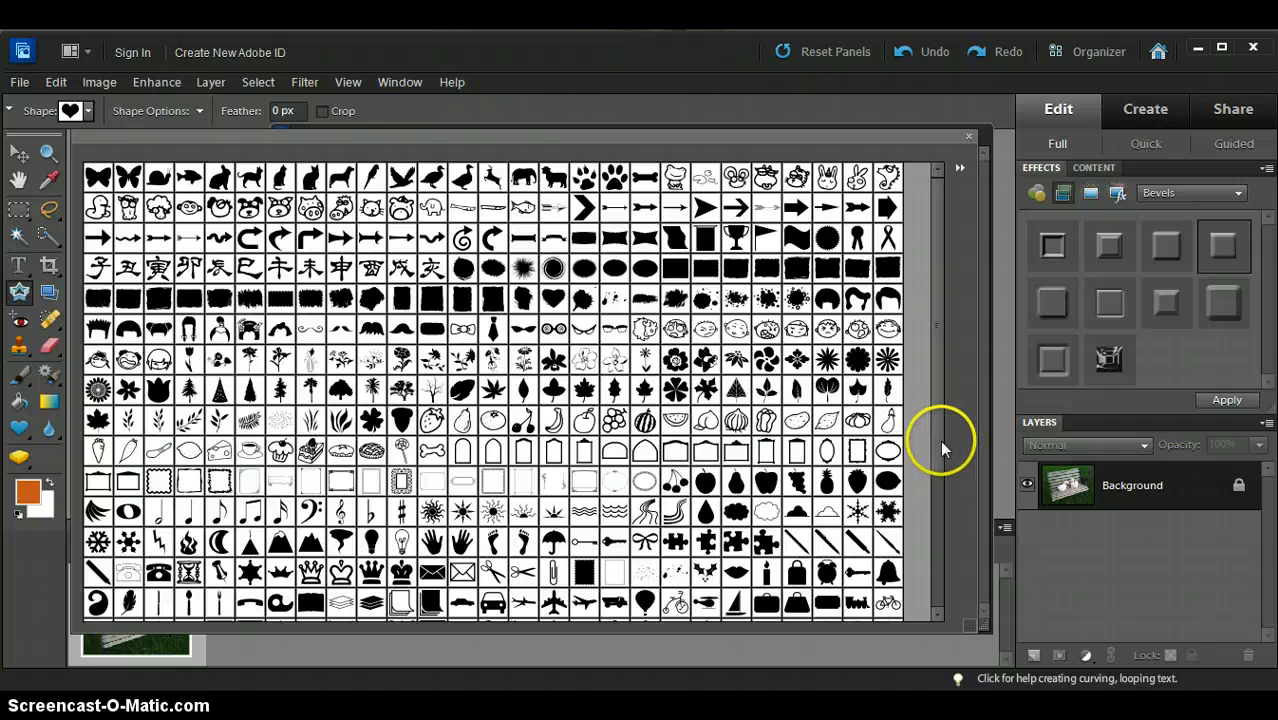
Choose the solid acorn shape for the Cookie Cutter and close the shape picker
scroll(938, 455, "down", 5)
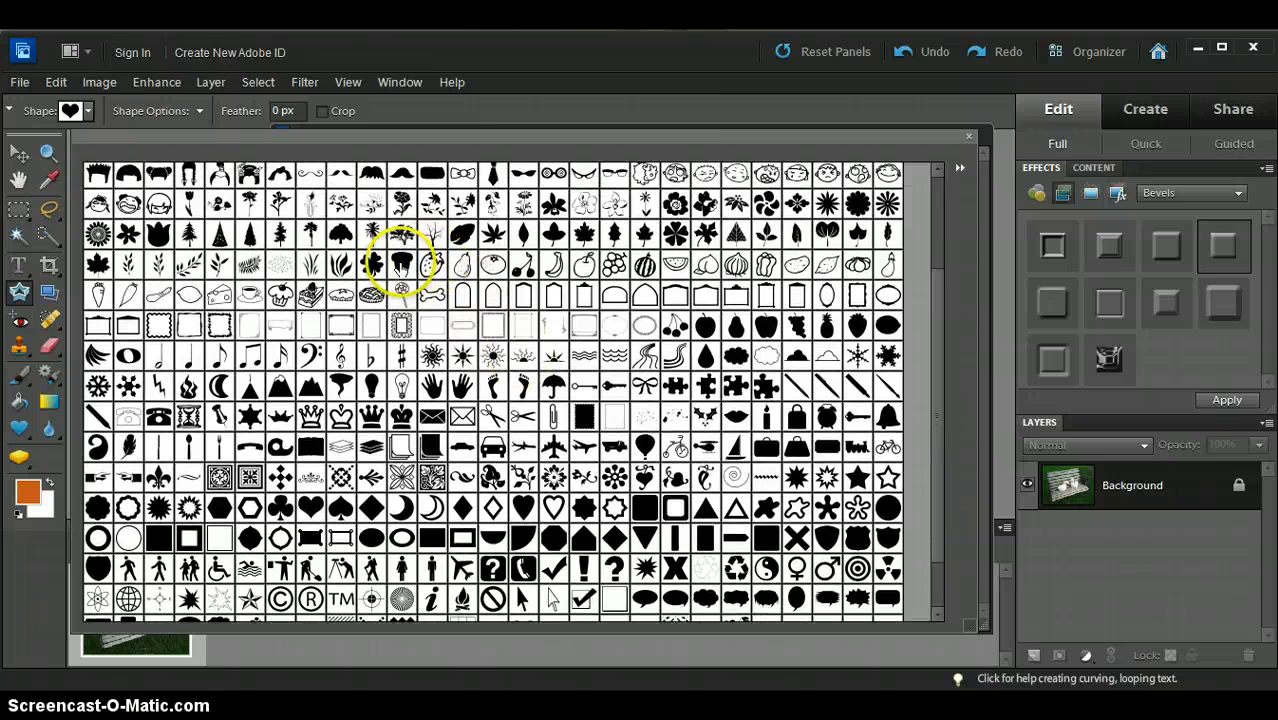
left_click(401, 264)
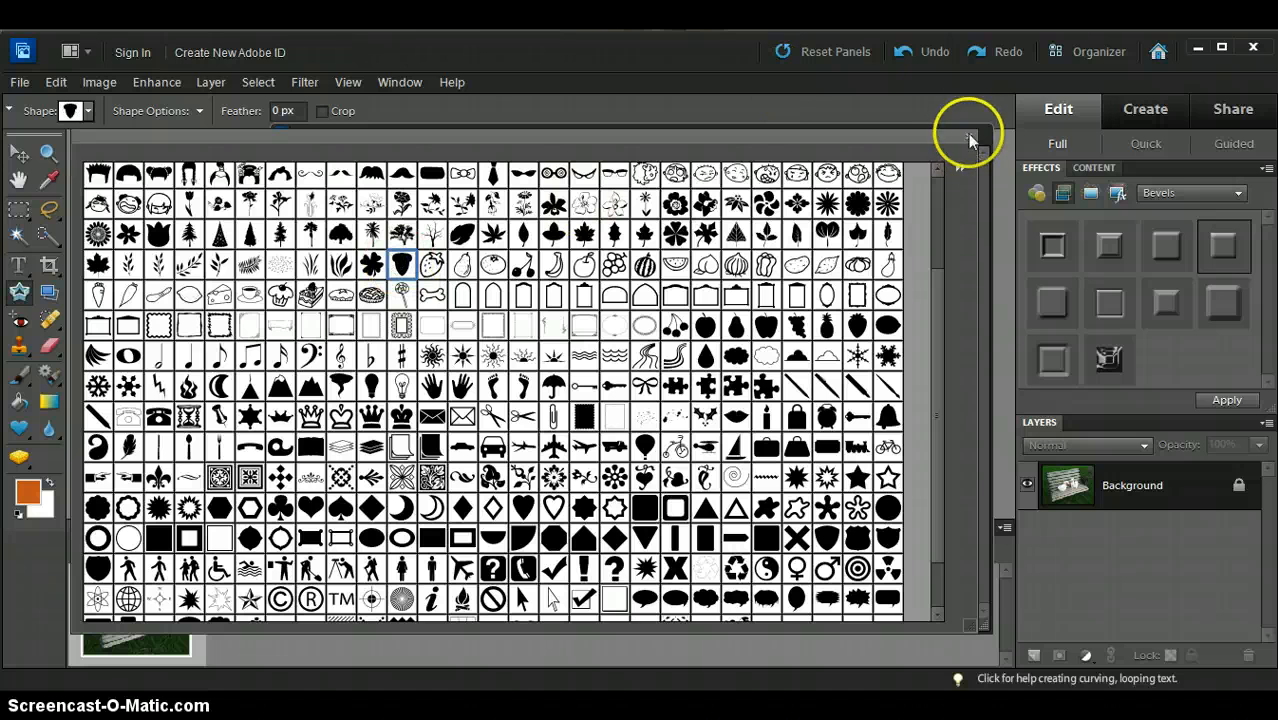
left_click(968, 138)
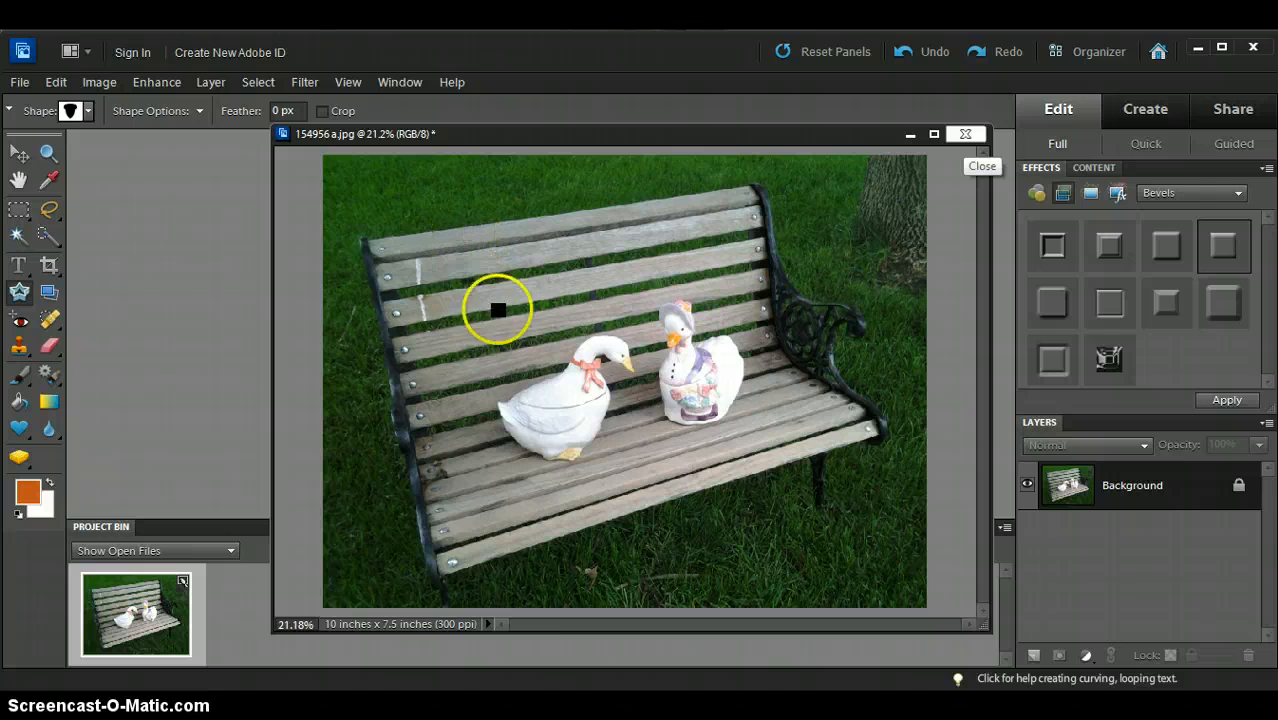
Cut the photo into an acorn shape around the goose with the orange bow and commit the crop
left_click_drag(457, 298, 660, 525)
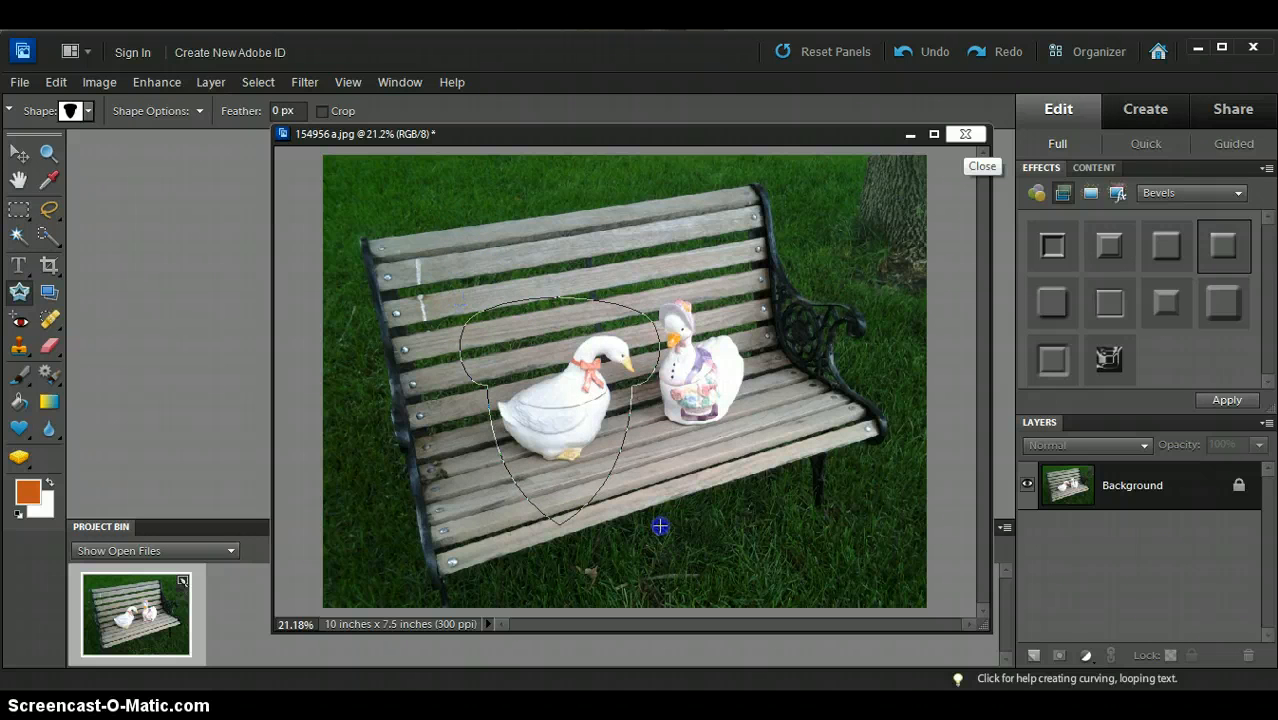
left_click_drag(660, 525, 656, 522)
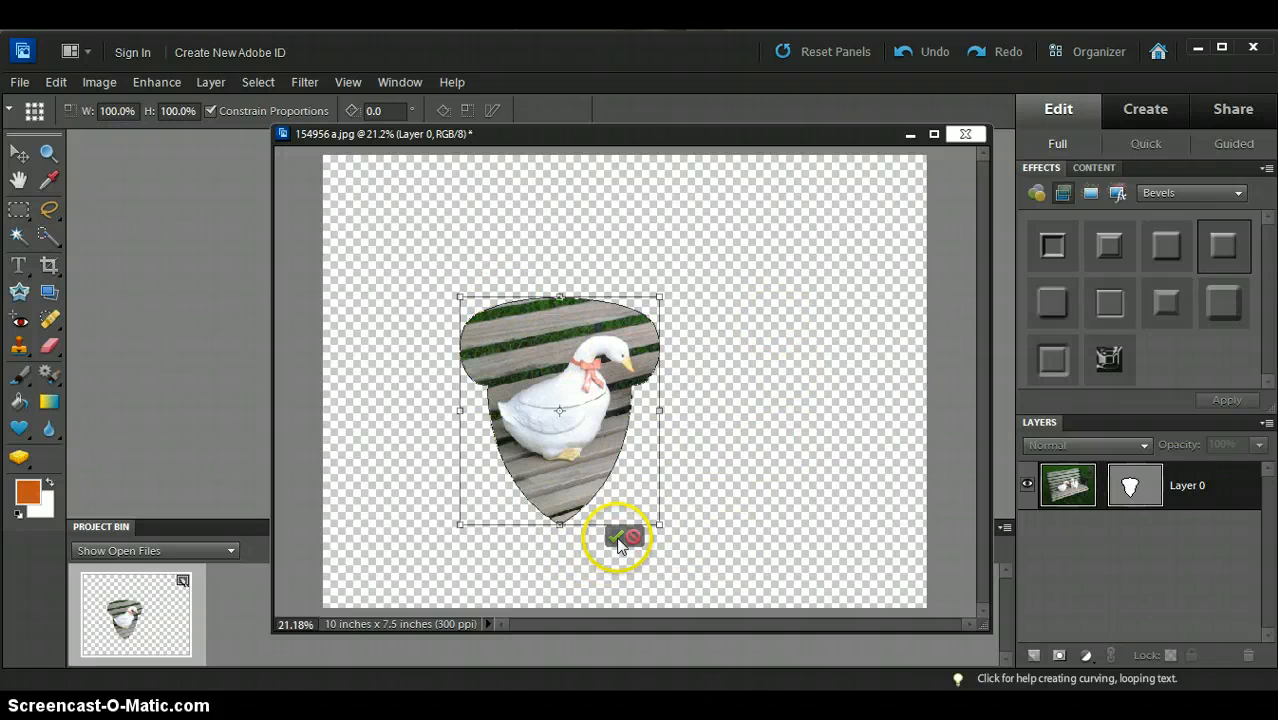
left_click(617, 539)
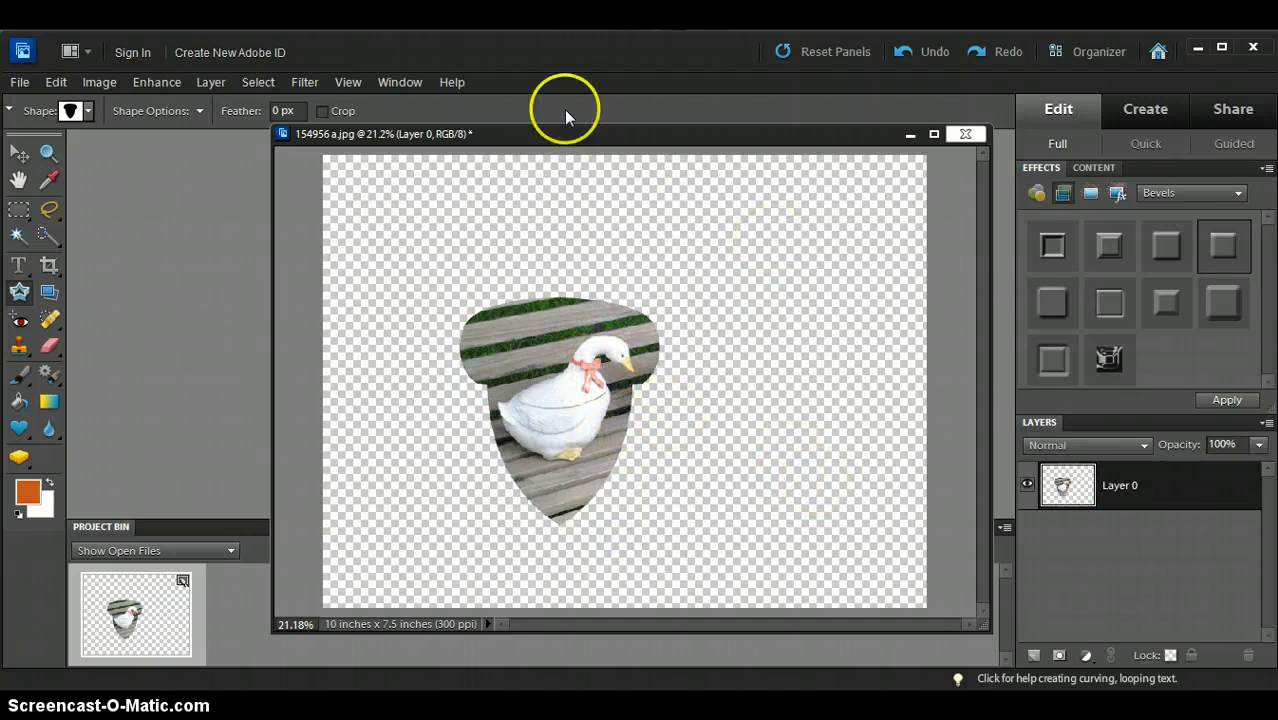
Move the photo window aside and create a blank 8 x 10 inch portrait file at 300 pixels/inch with a white background
left_click_drag(571, 138, 685, 137)
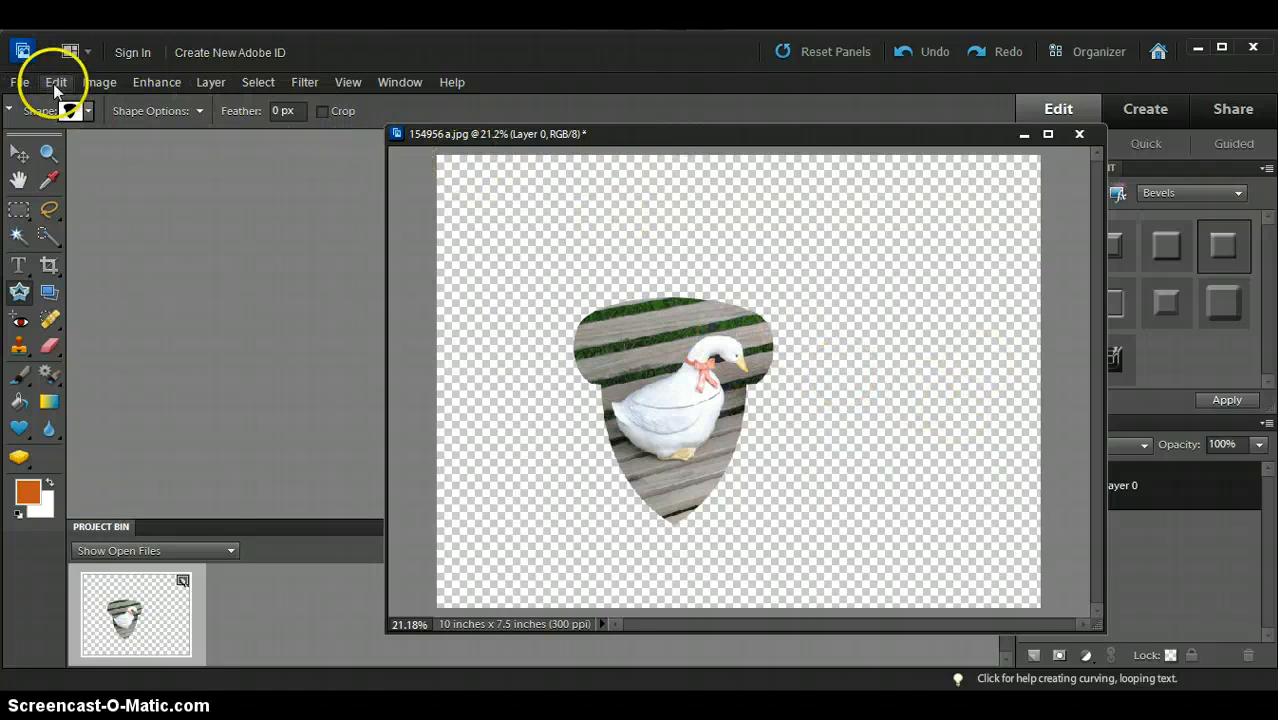
left_click(18, 82)
mouse_move(68, 103)
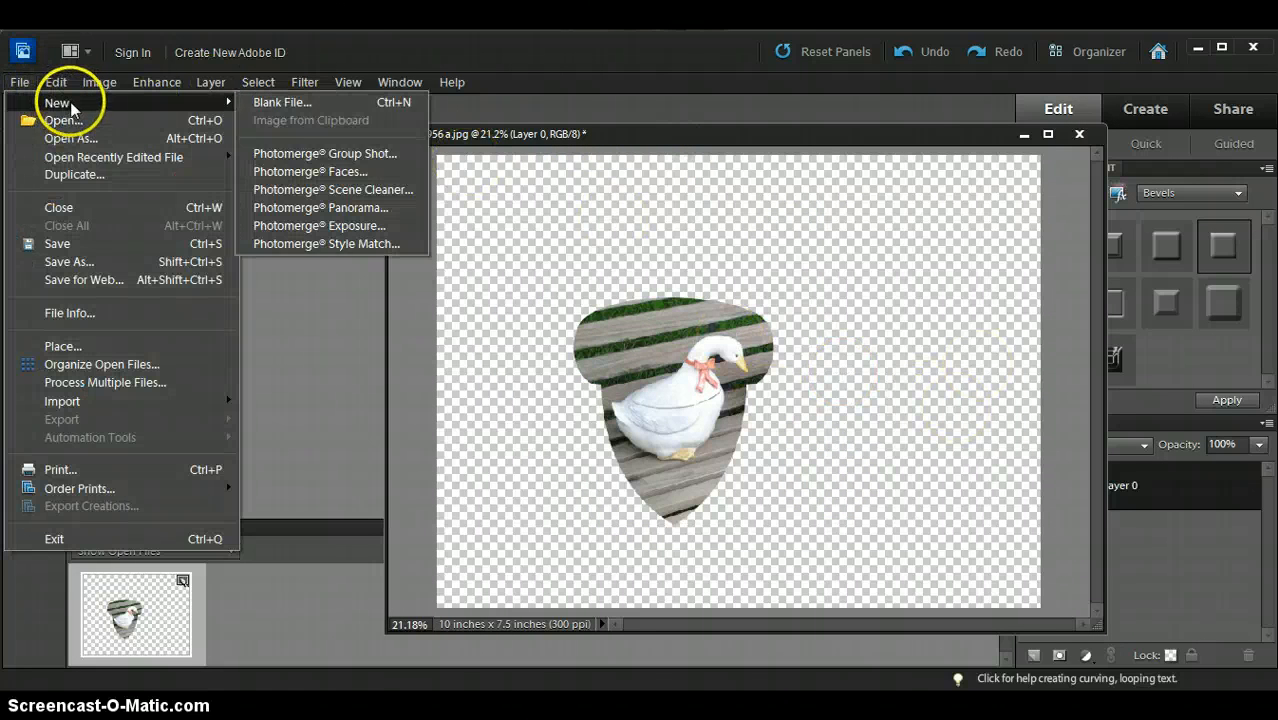
left_click(282, 104)
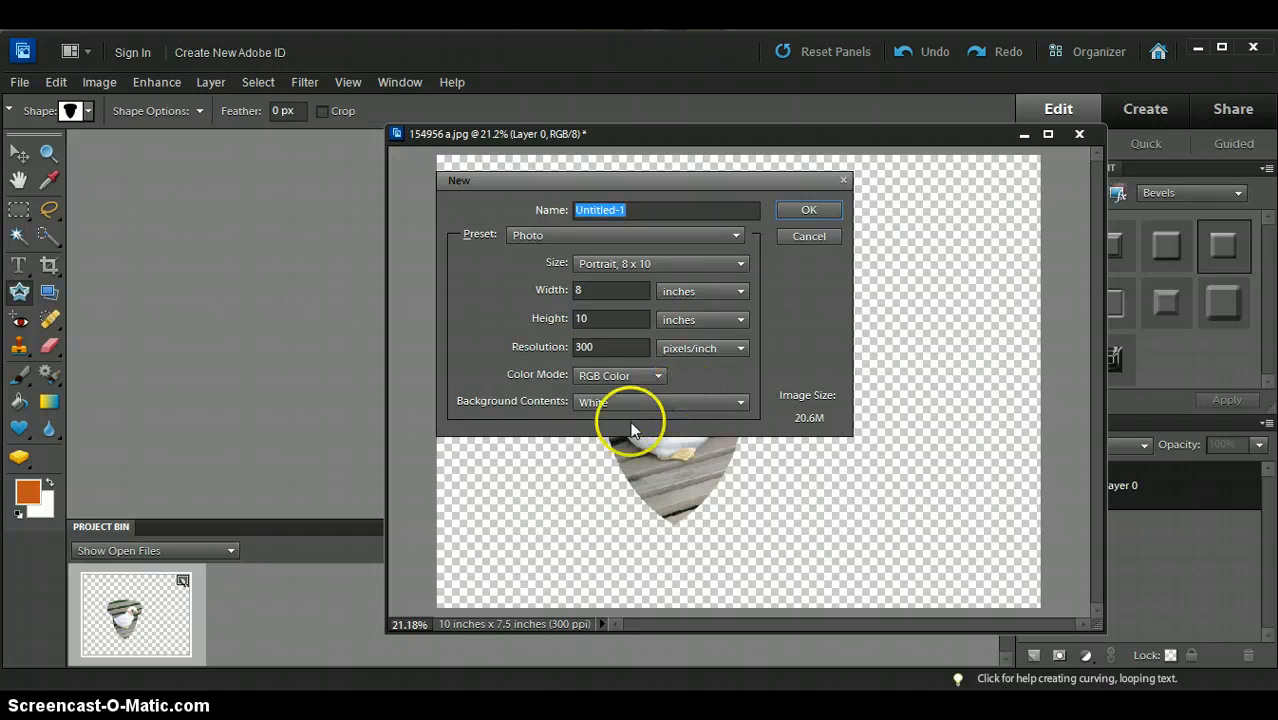
left_click(806, 212)
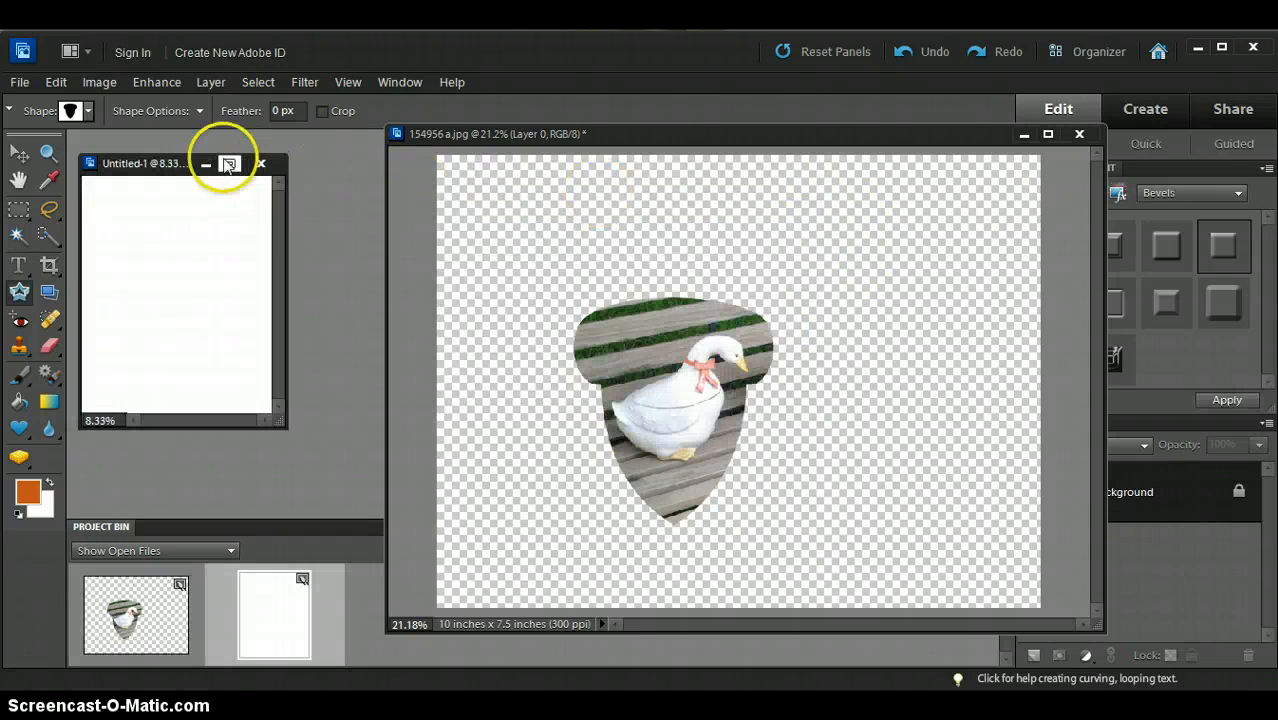
Reposition and enlarge the blank document's window, and copy the acorn cutout onto its page with the Move tool
left_click_drag(172, 168, 189, 148)
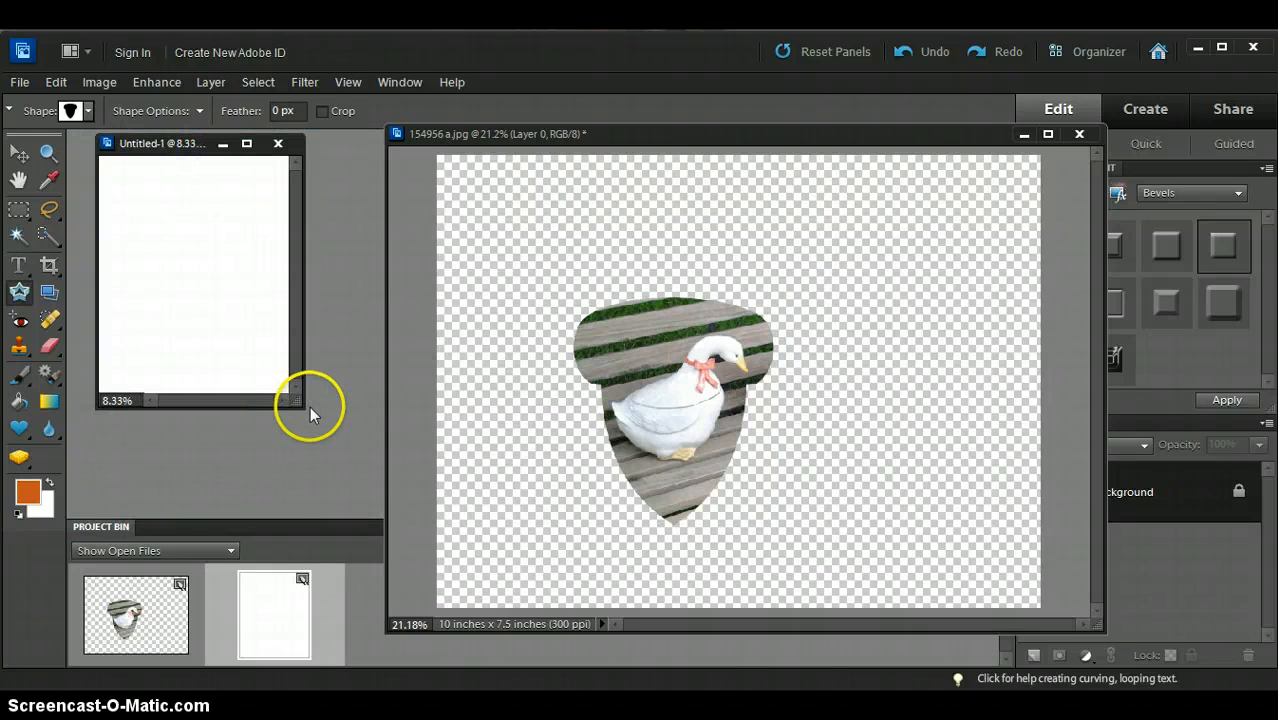
left_click_drag(298, 404, 464, 596)
left_click(747, 134)
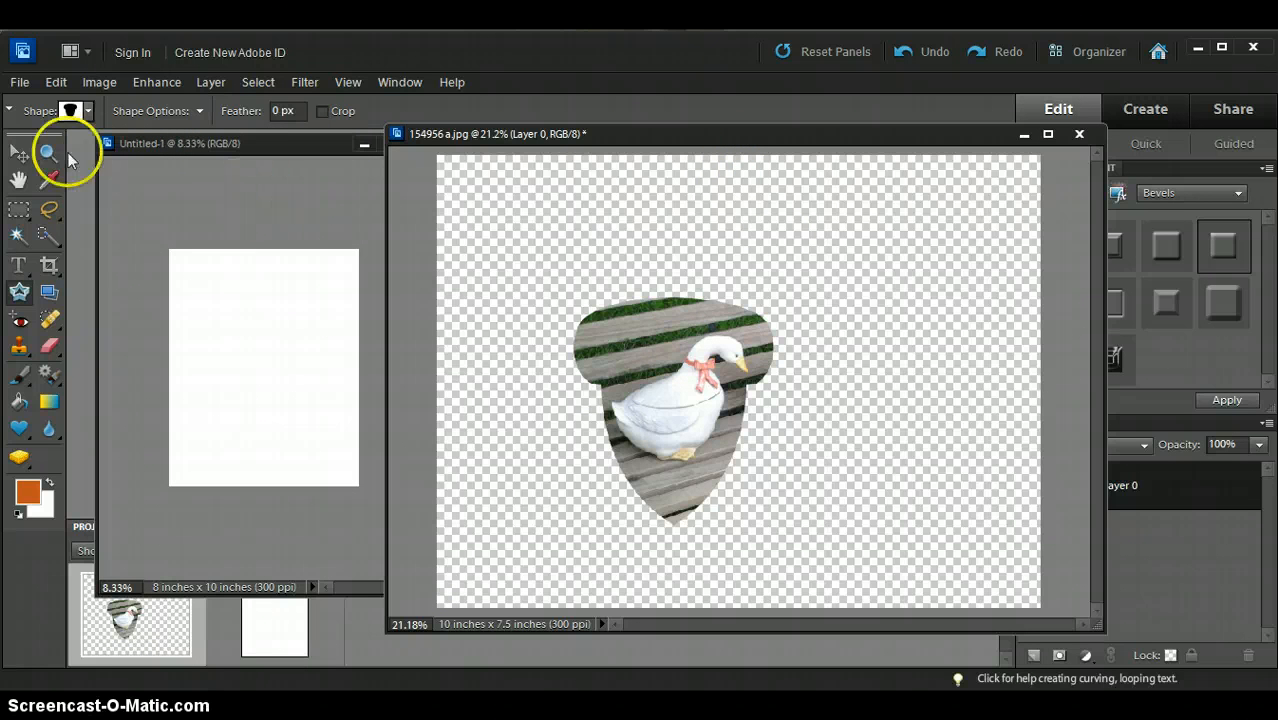
left_click(20, 156)
left_click_drag(658, 394, 240, 348)
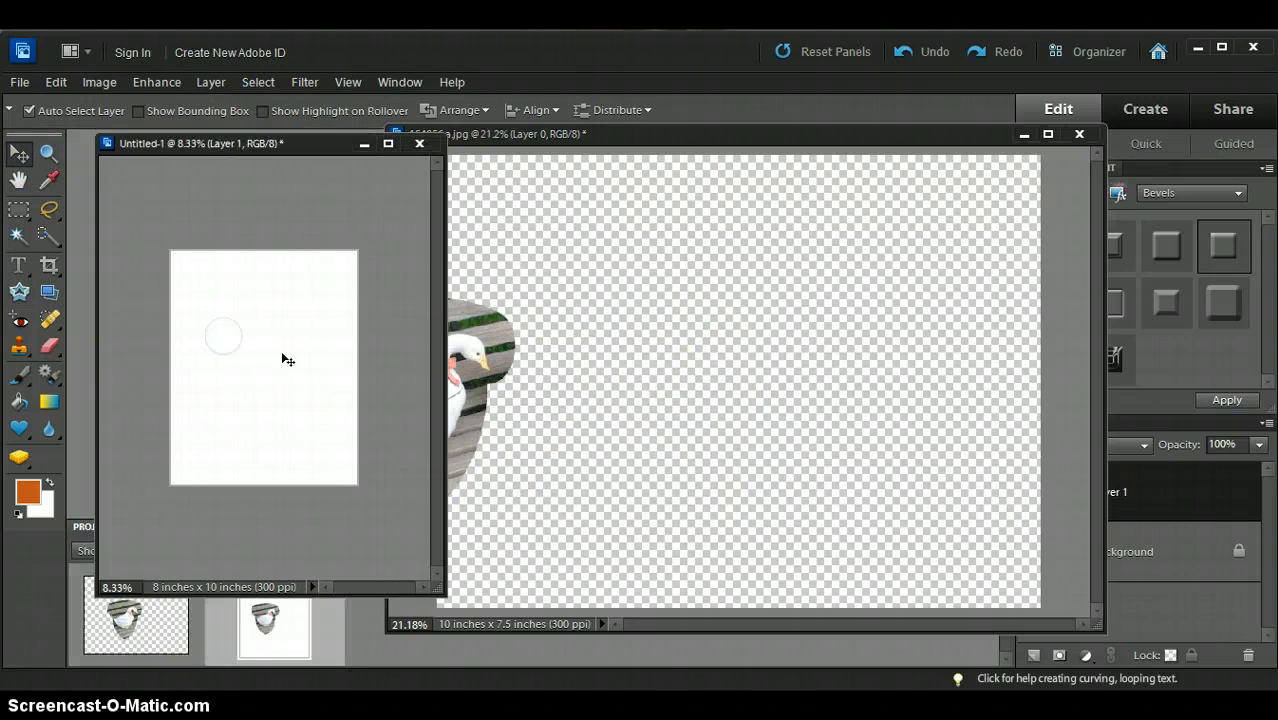
Close 154956 a.jpg without saving and center the new document's window in the workspace, enlarging its page view
left_click(1079, 135)
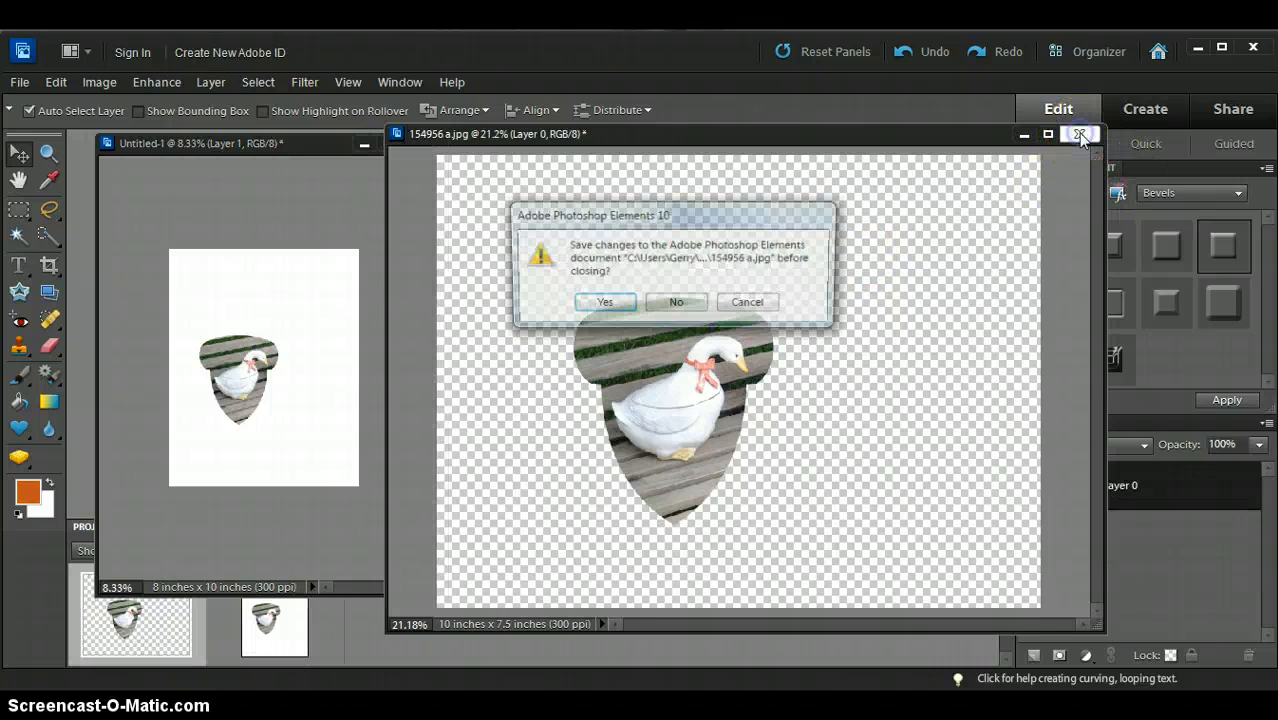
left_click(677, 304)
left_click_drag(324, 144, 565, 178)
scroll(480, 408, "up", 1)
scroll(480, 408, "up", 5)
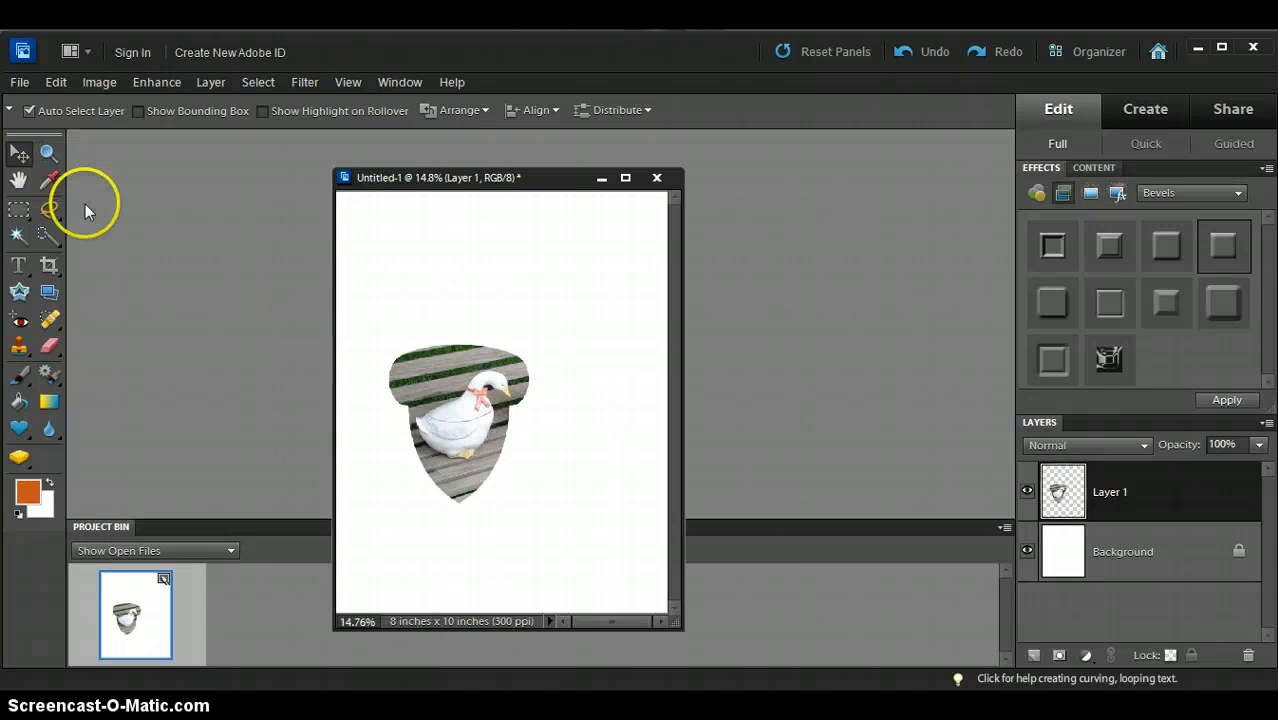
Show the bounding box, rotate the acorn cutout by -2.9 degrees, commit the rotation, and hide the bounding box
left_click(135, 110)
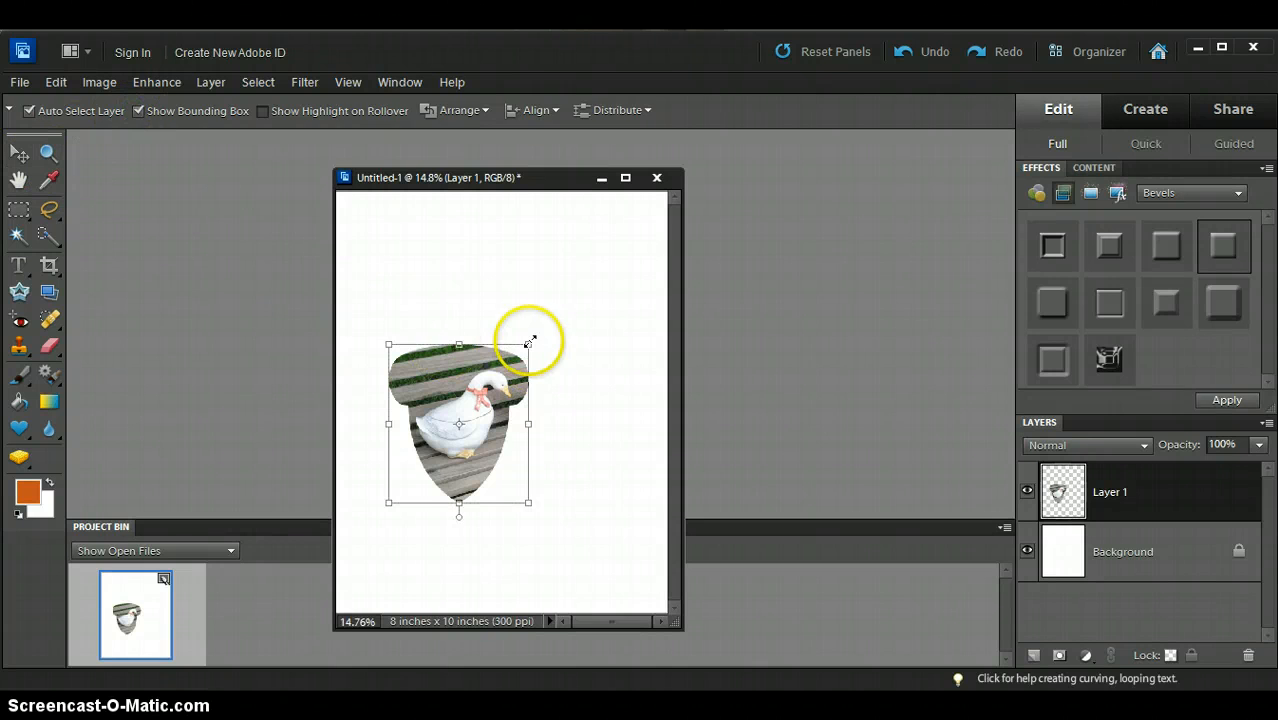
left_click_drag(530, 344, 546, 320)
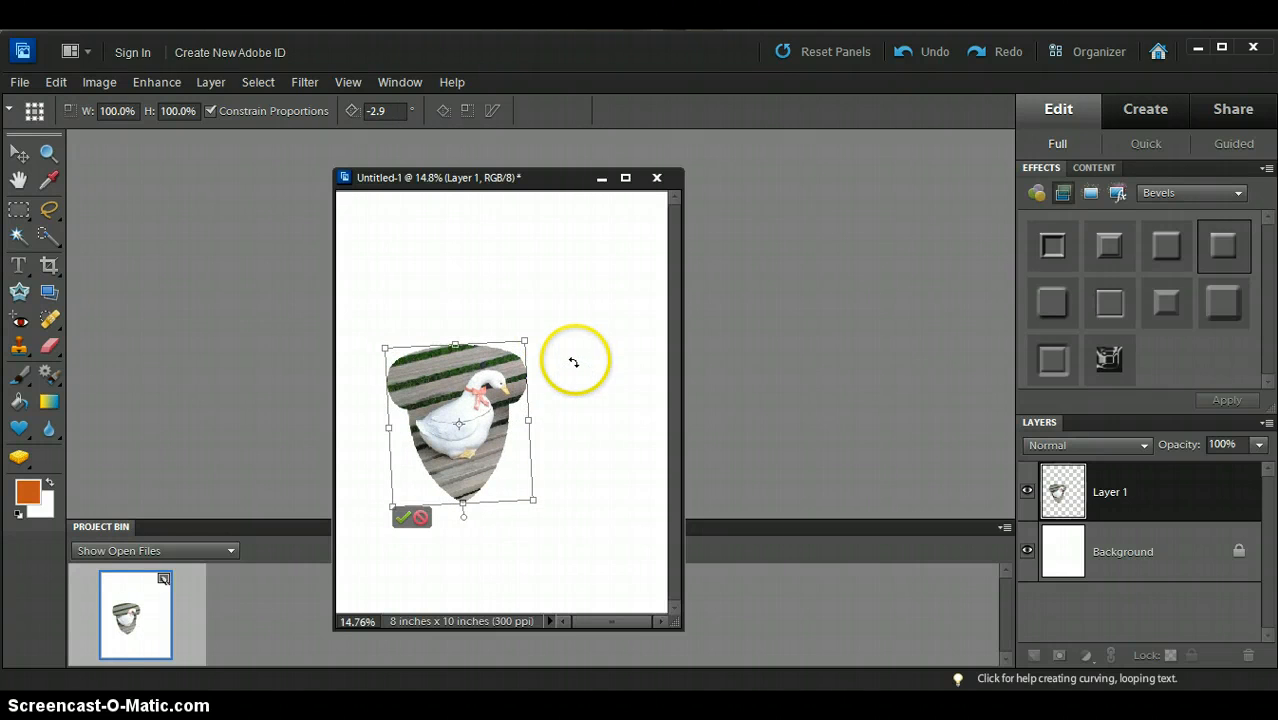
left_click(400, 519)
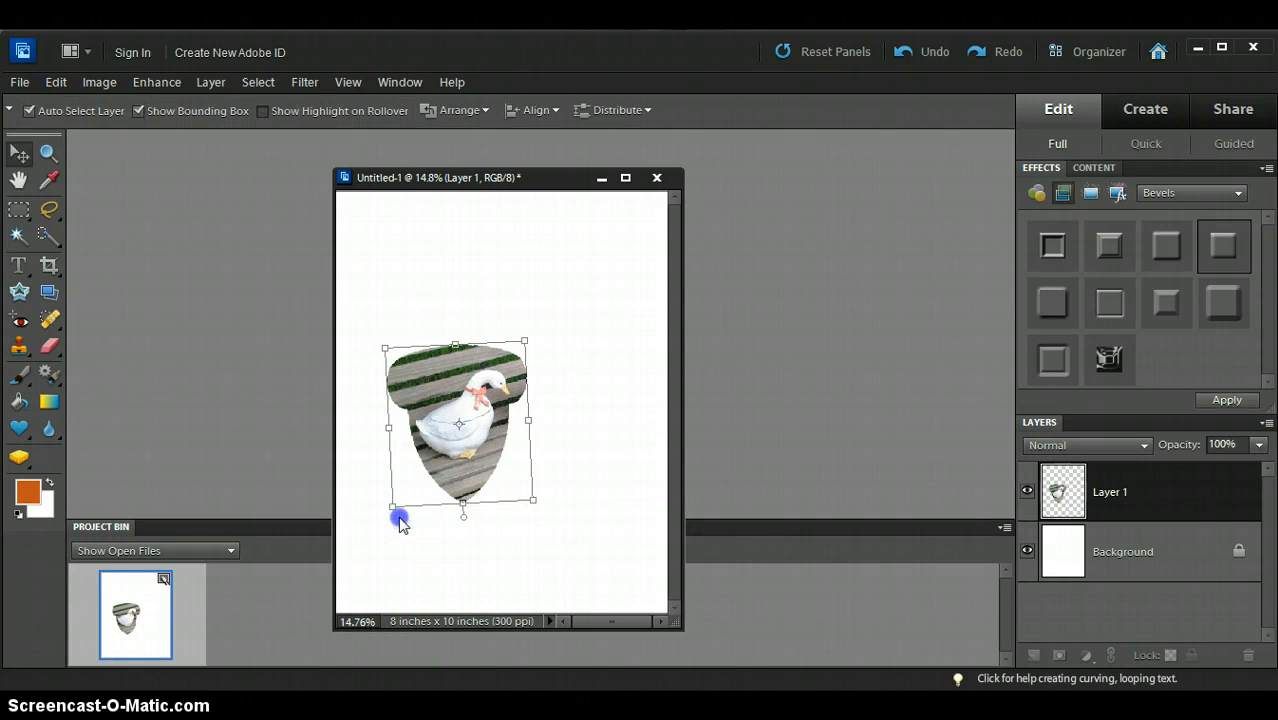
left_click(139, 111)
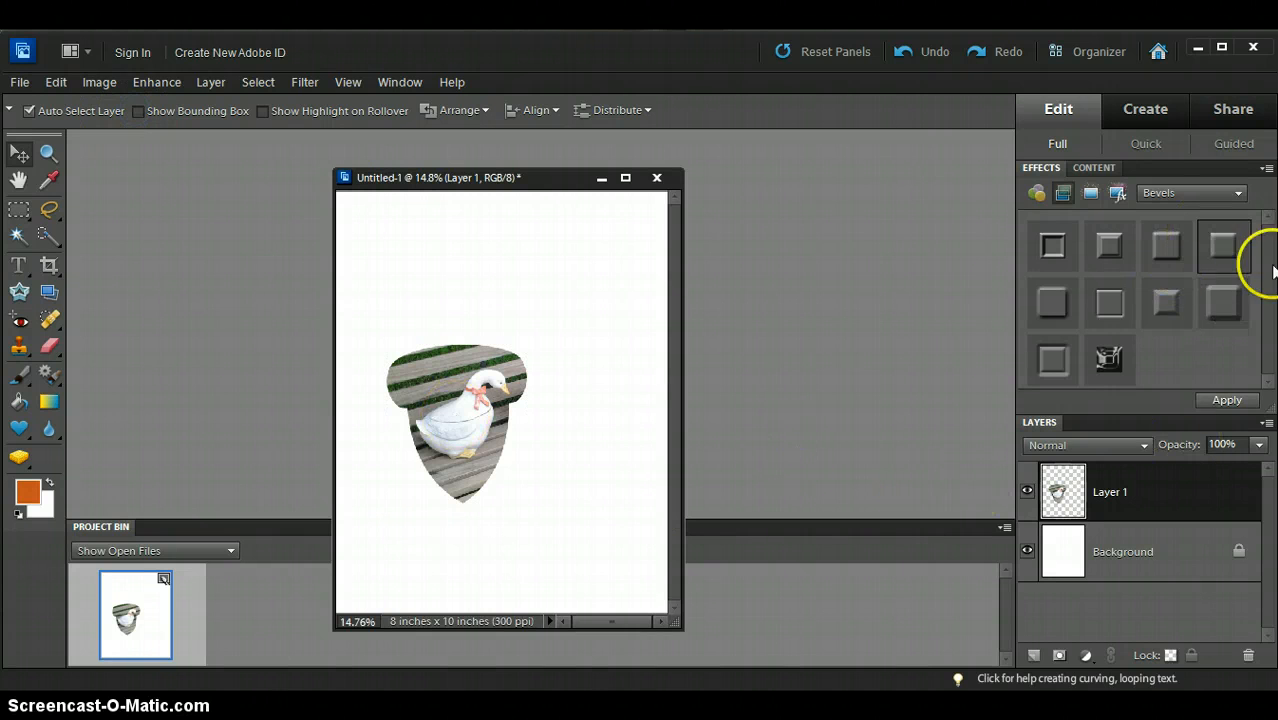
Apply the Simple Inner bevel to Layer 1 and set its bevel size to 89 px
double_click(1220, 250)
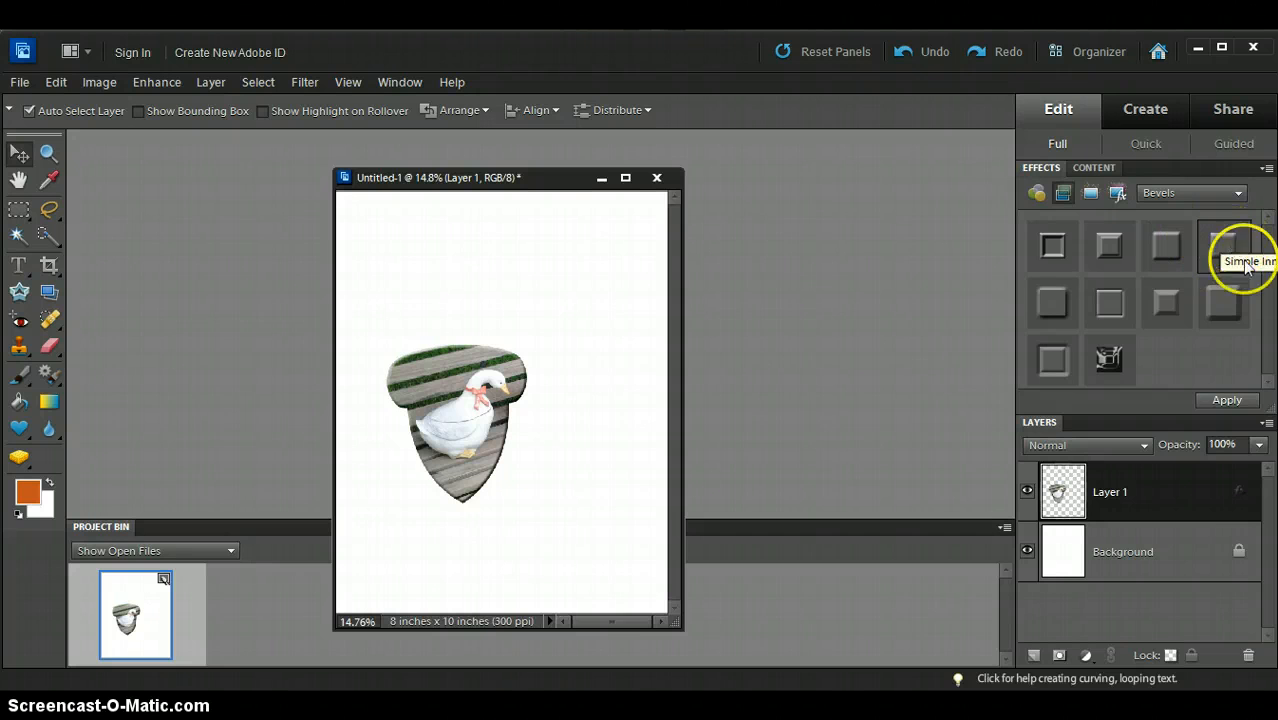
double_click(1240, 494)
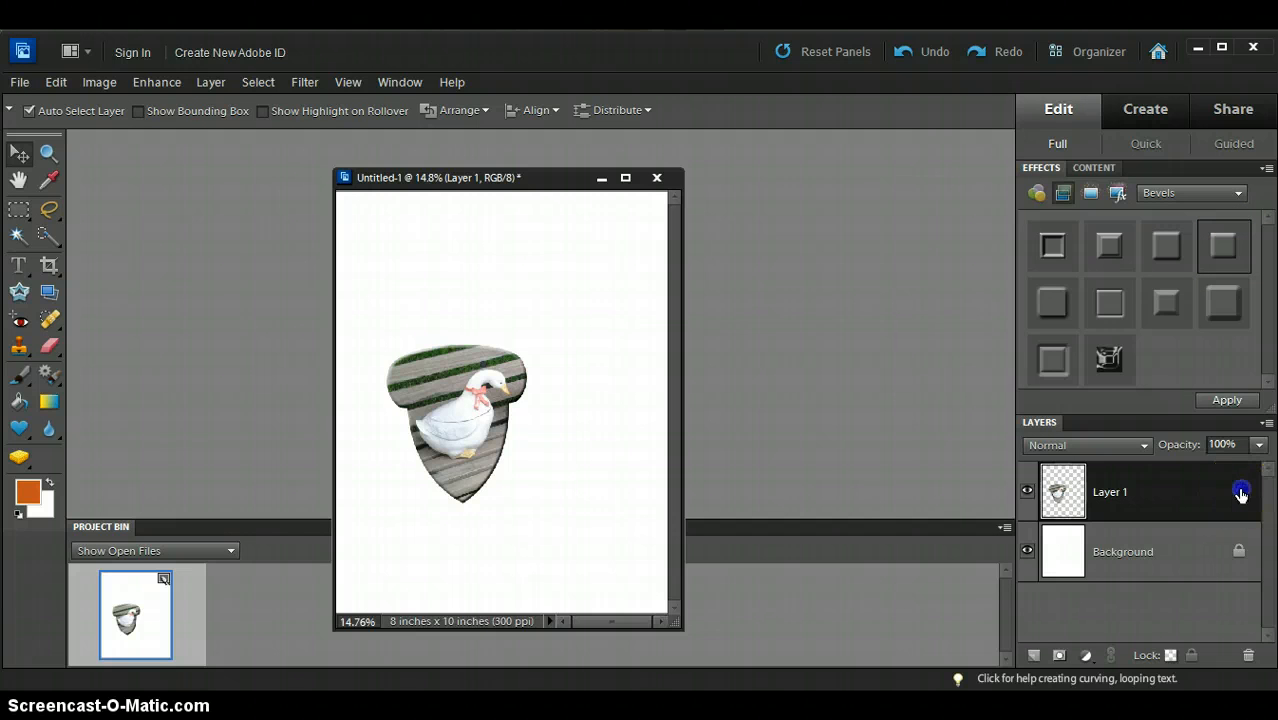
left_click_drag(893, 302, 898, 305)
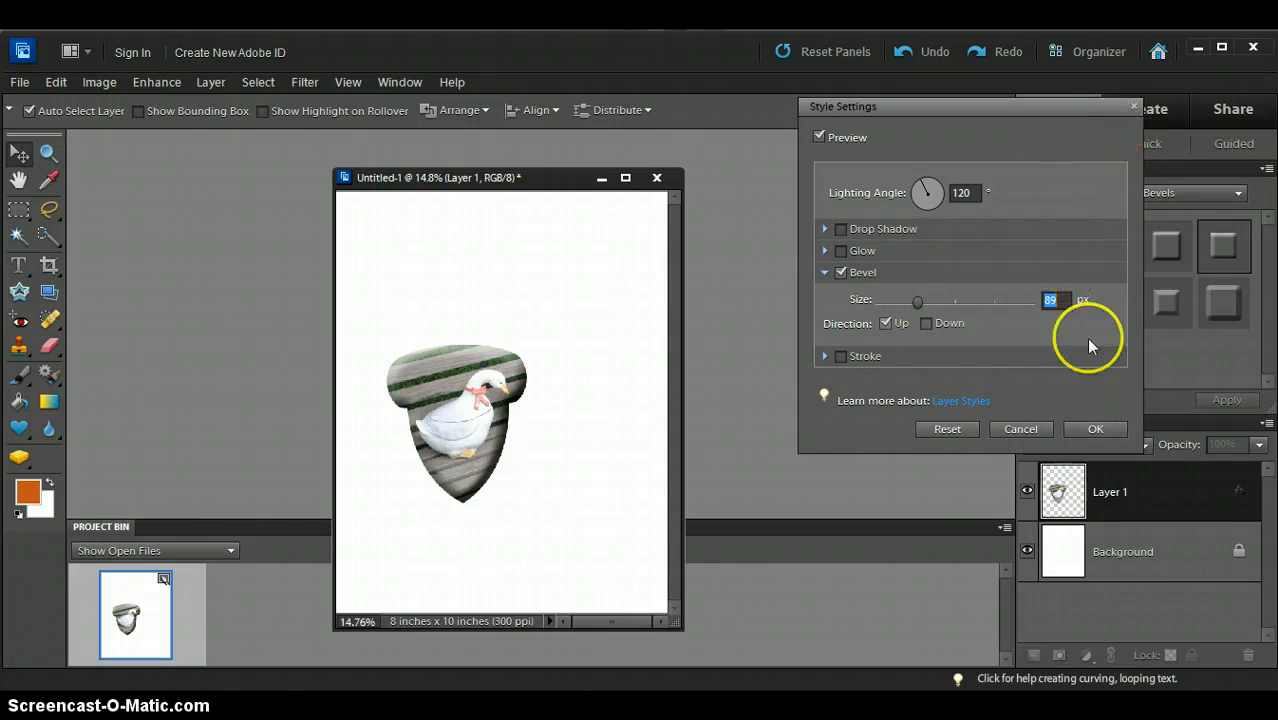
left_click(1093, 429)
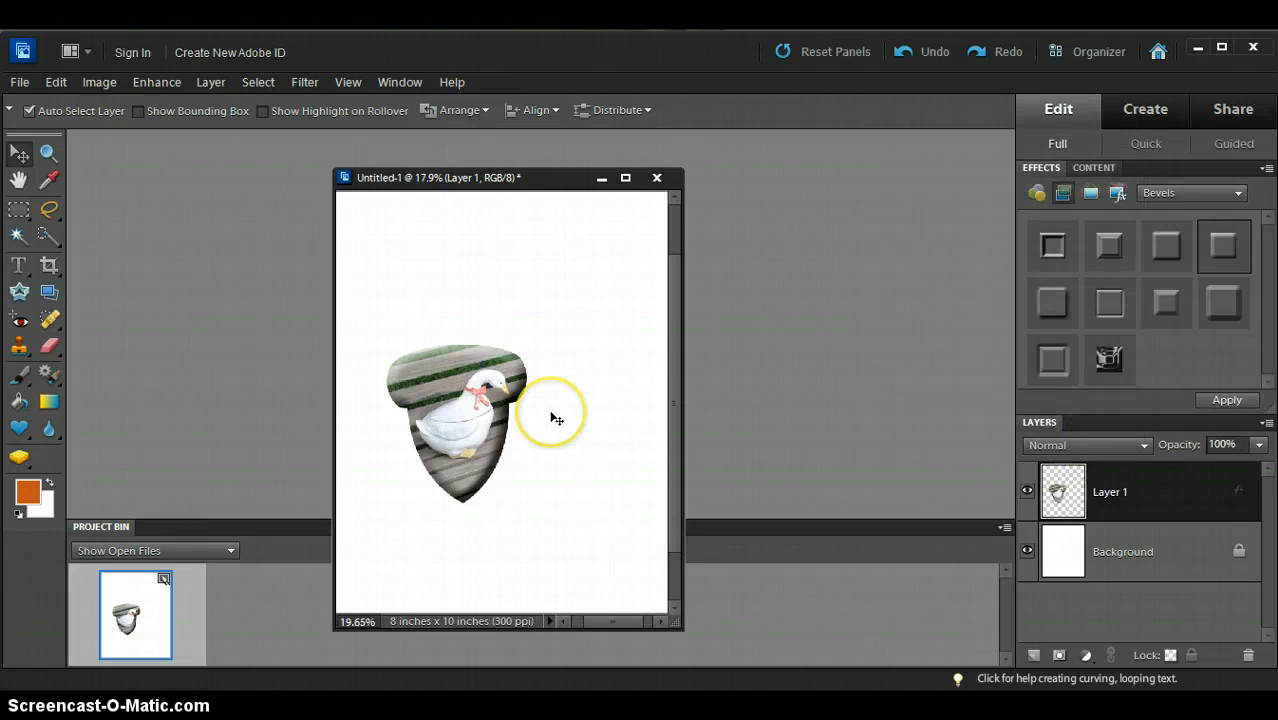
Zoom in on the beveled acorn cutout and widen the document window to examine its edges
scroll(552, 418, "up", 1)
scroll(552, 418, "up", 5)
left_click(556, 519)
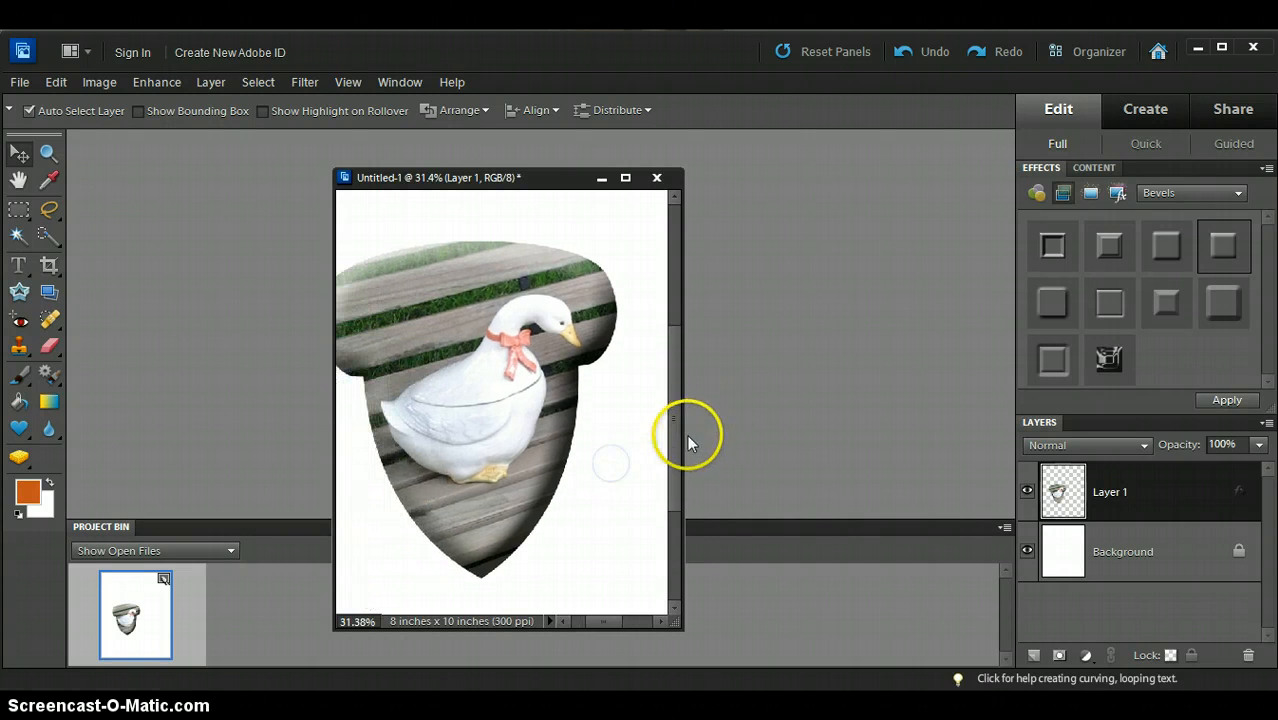
left_click_drag(685, 448, 941, 451)
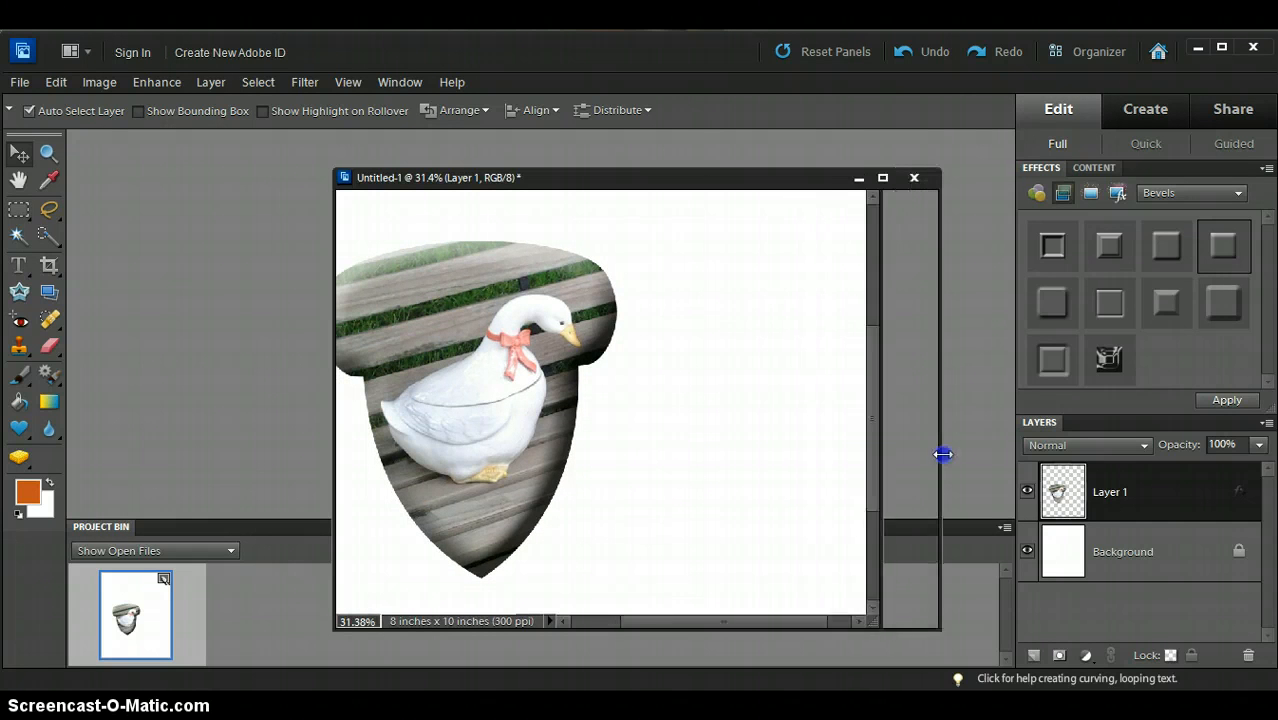
Bring the whole acorn cutout into view, zoom the page out to 17.72%, and reposition the document window in the workspace
left_click_drag(642, 477, 750, 489)
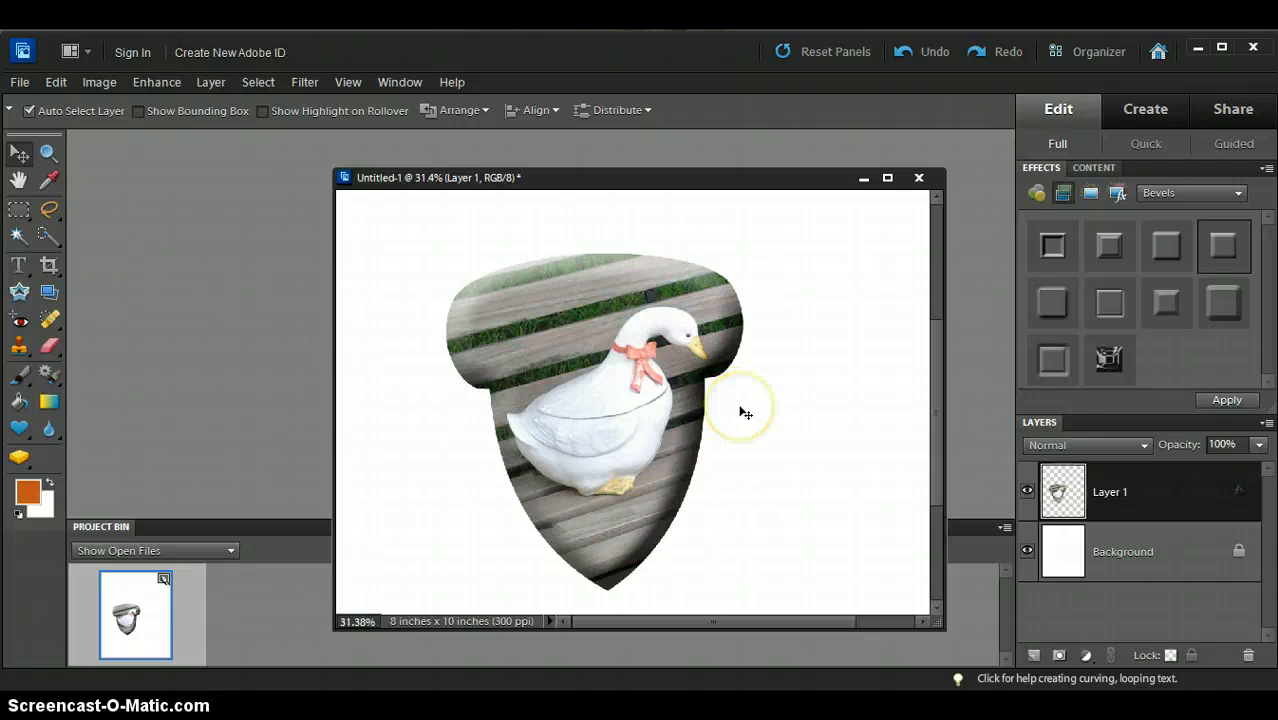
scroll(741, 408, "down", 3)
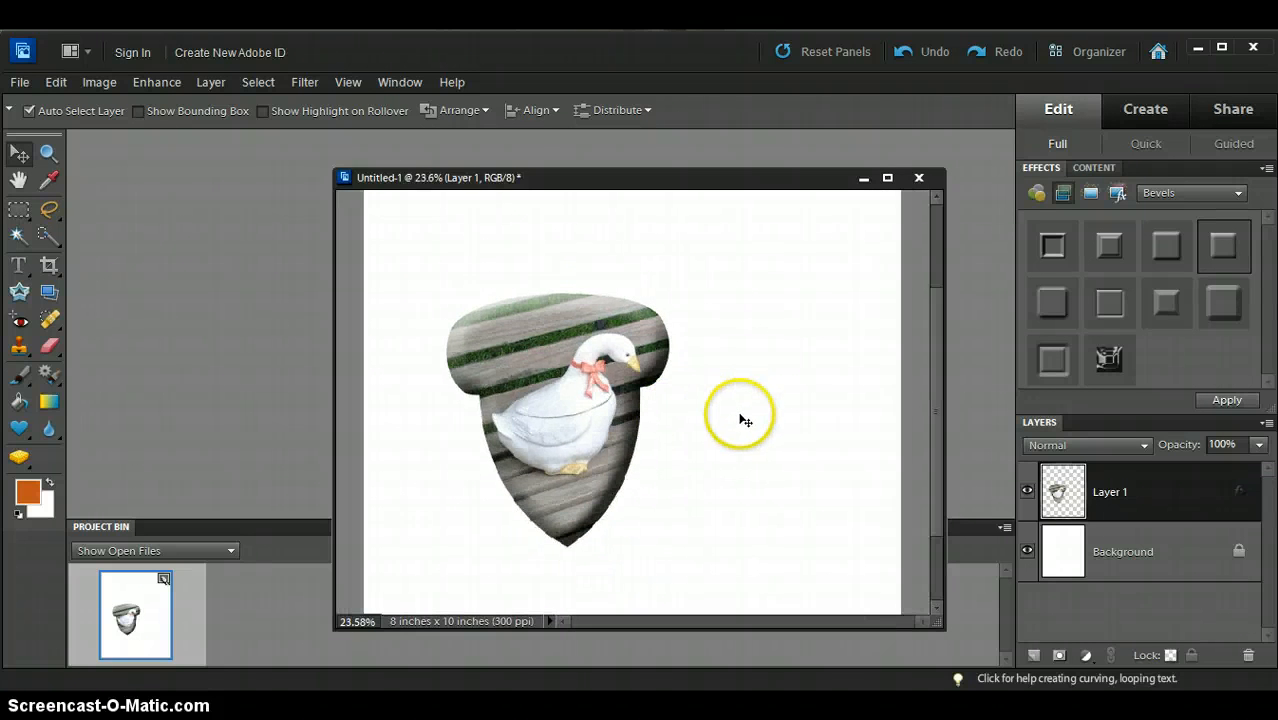
left_click_drag(742, 178, 670, 181)
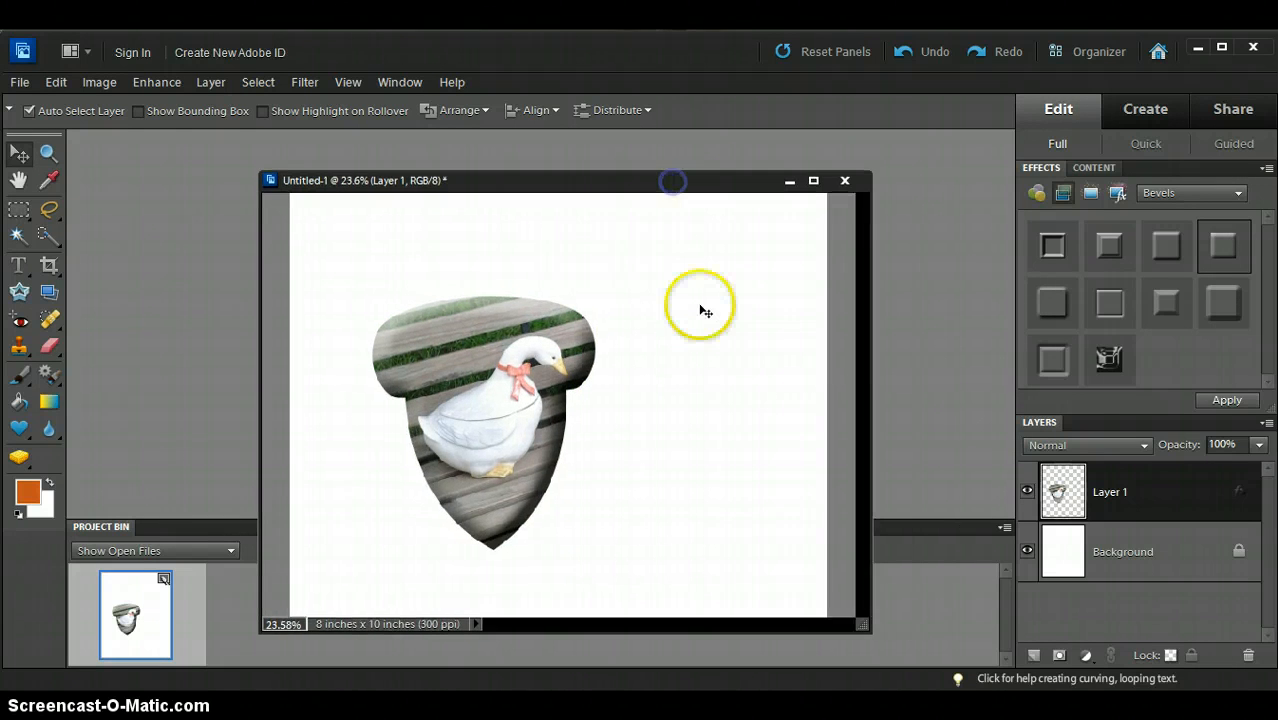
scroll(705, 312, "down", 3)
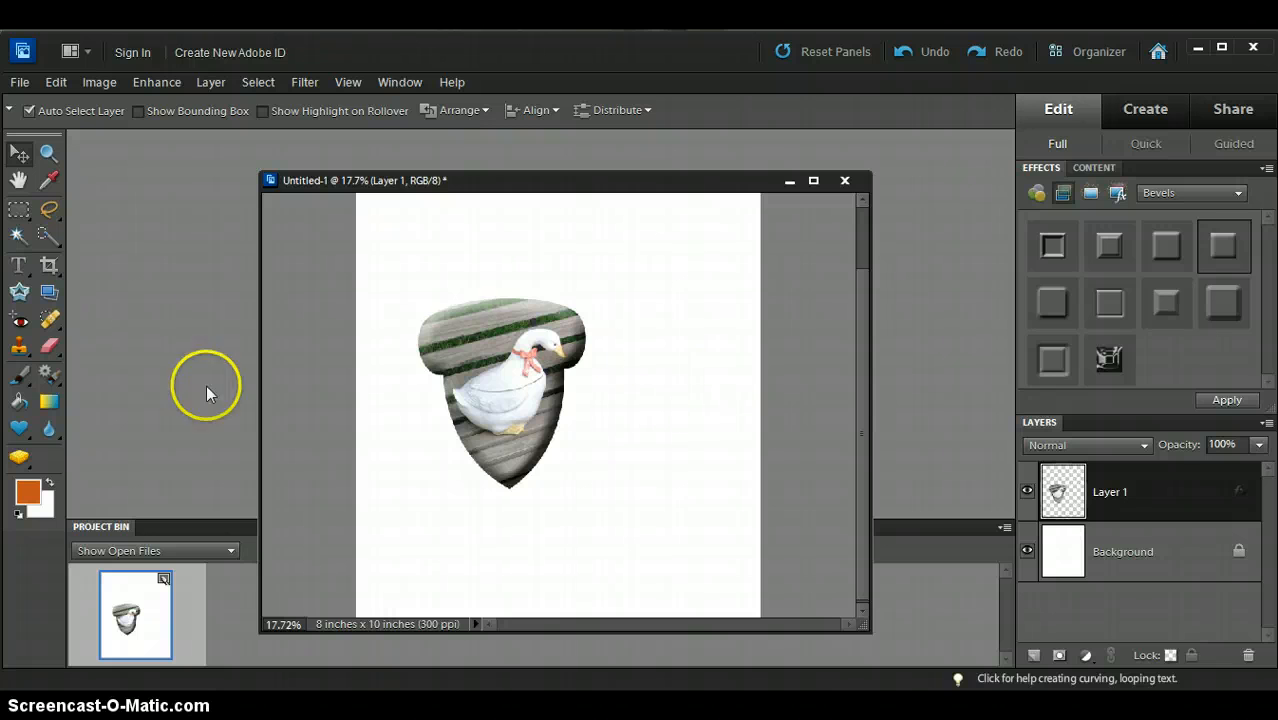
Activate the Cookie Cutter tool and browse its library of available shapes
left_click(17, 293)
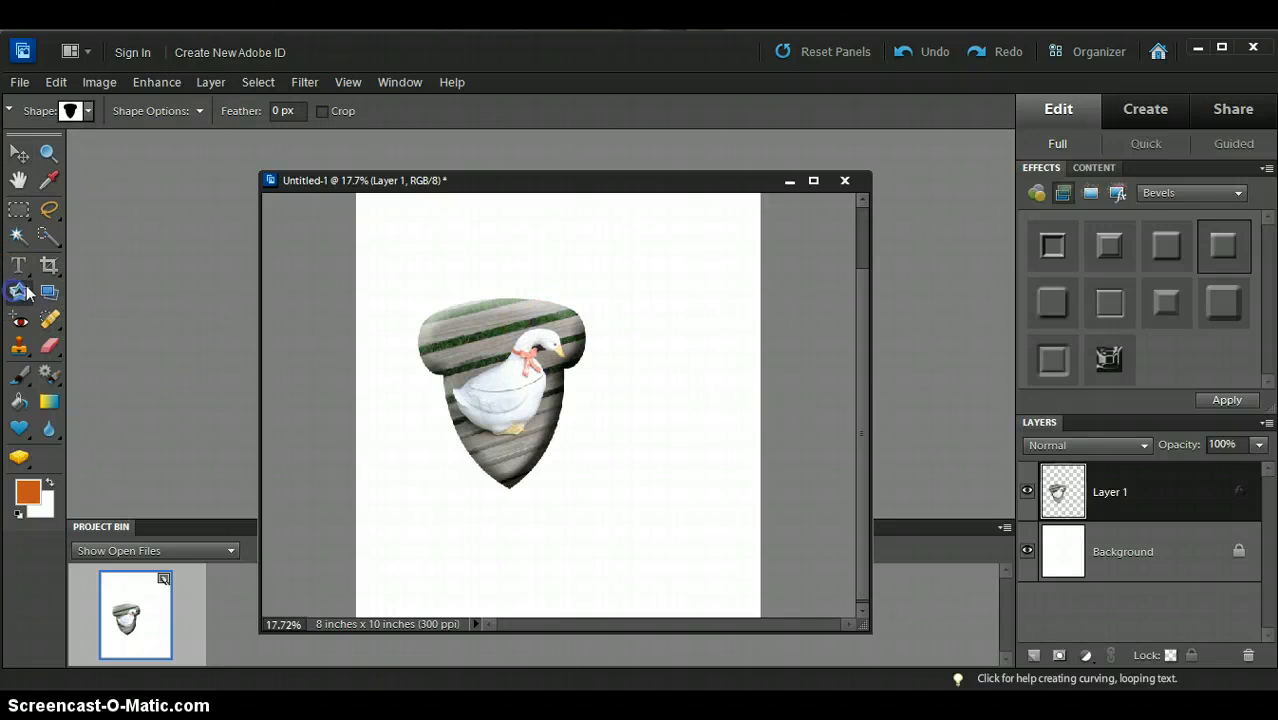
left_click(87, 111)
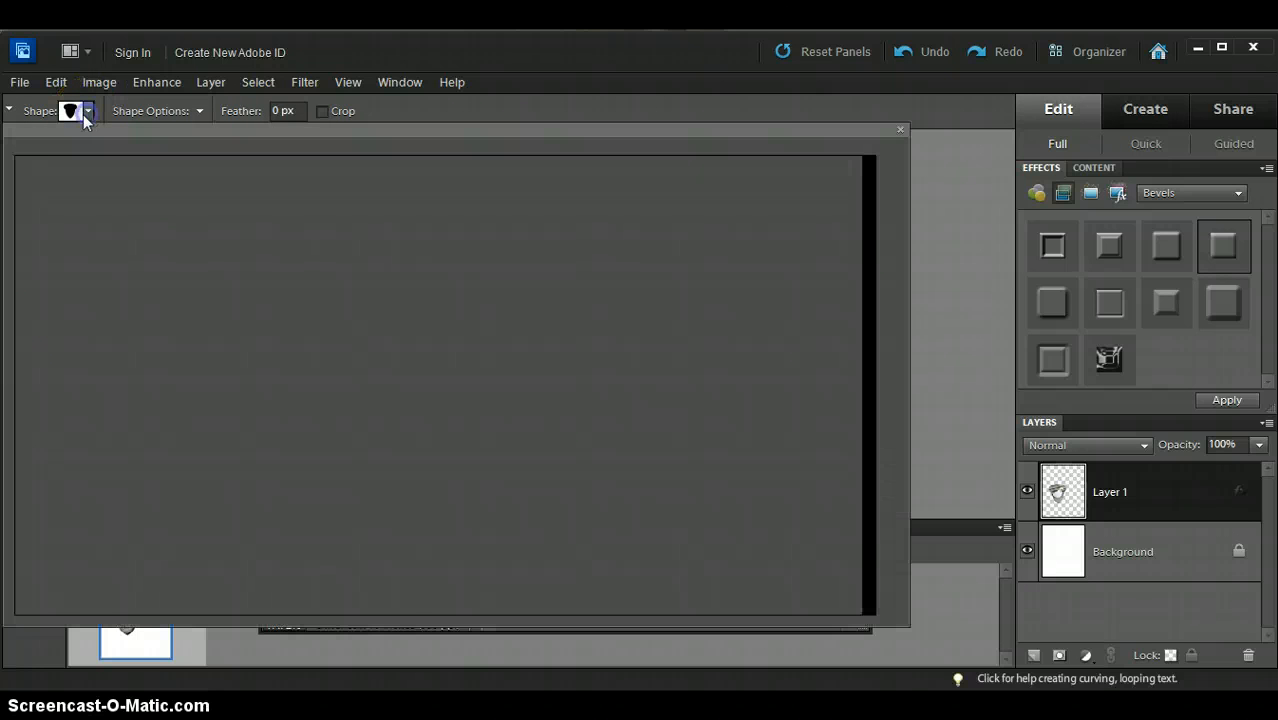
left_click(577, 322)
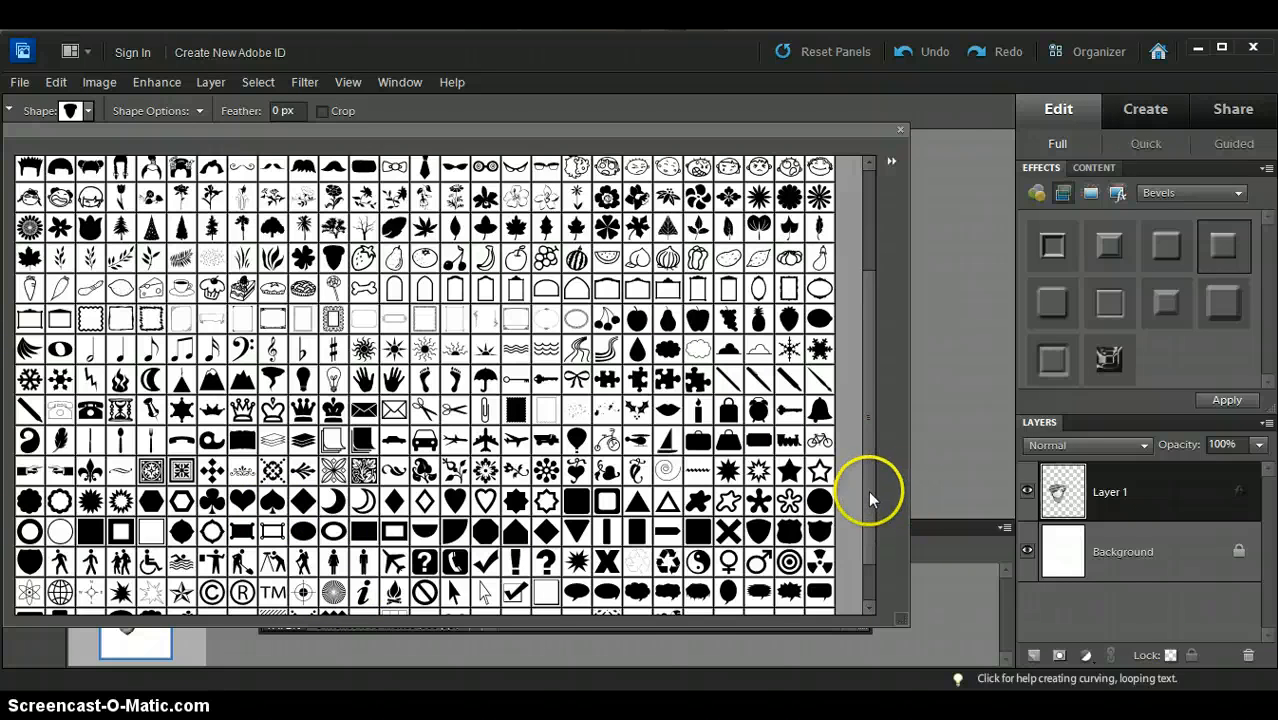
left_click_drag(869, 491, 869, 492)
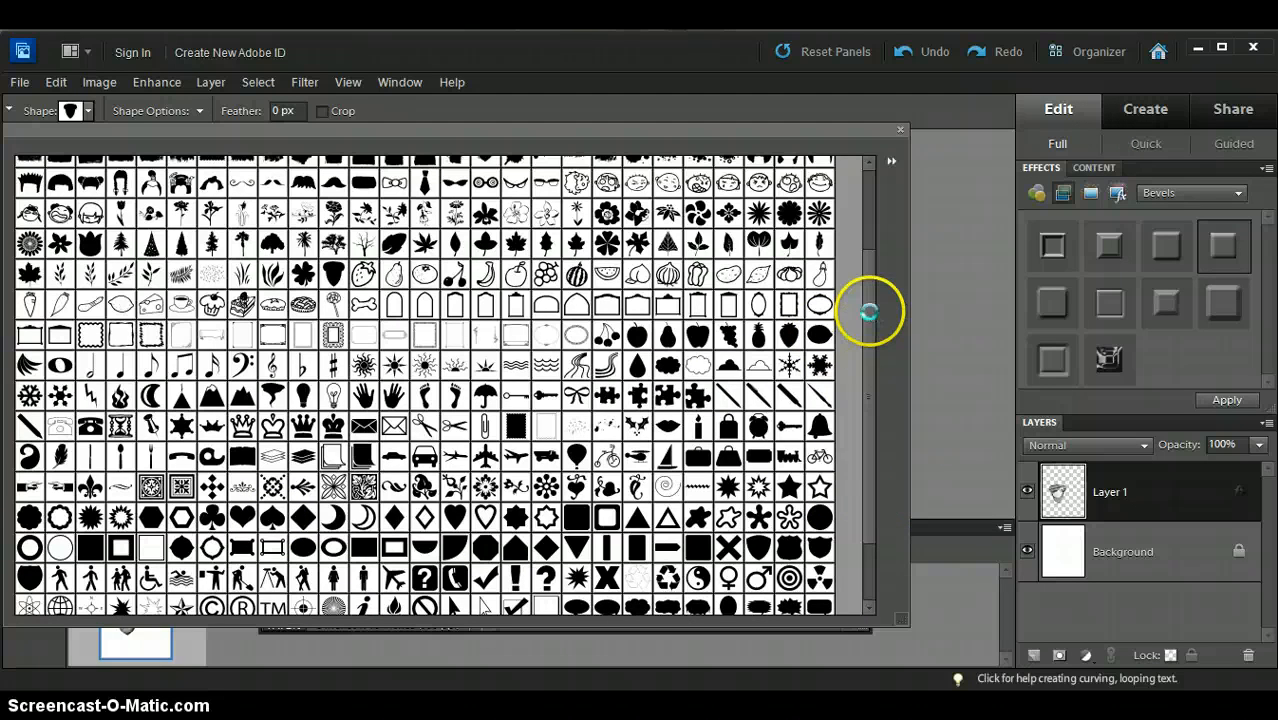
left_click_drag(870, 316, 870, 226)
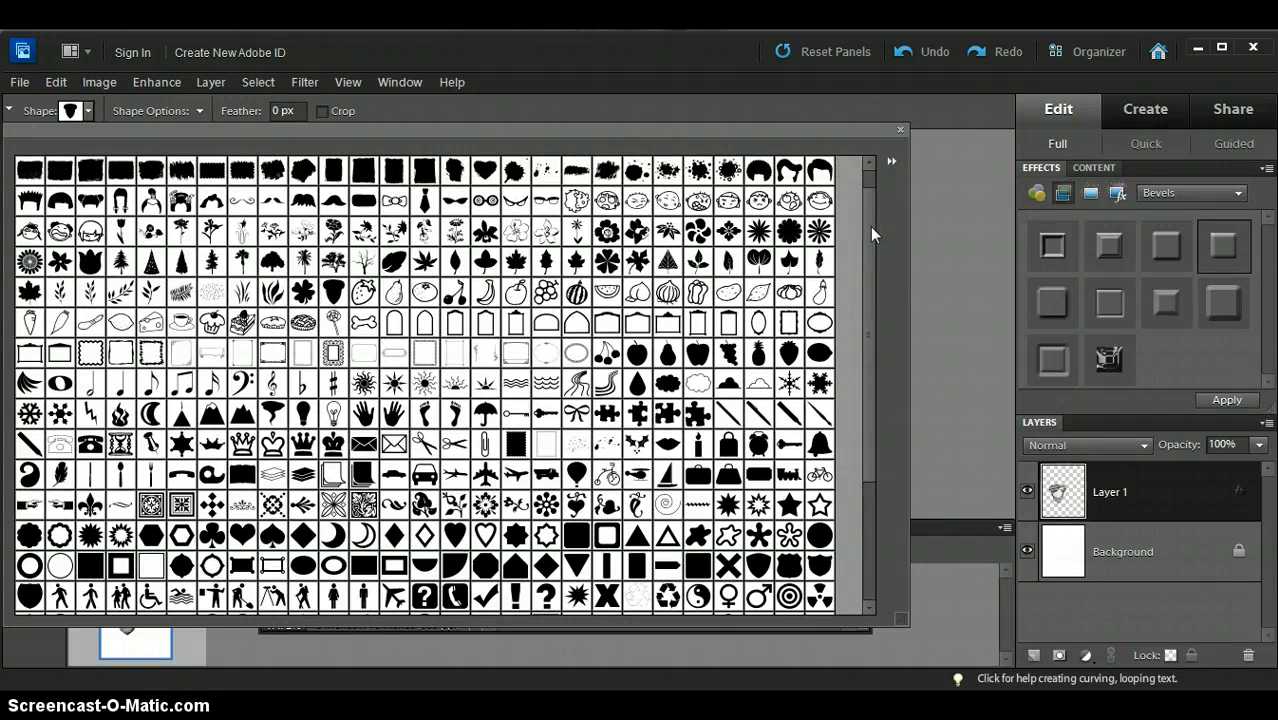